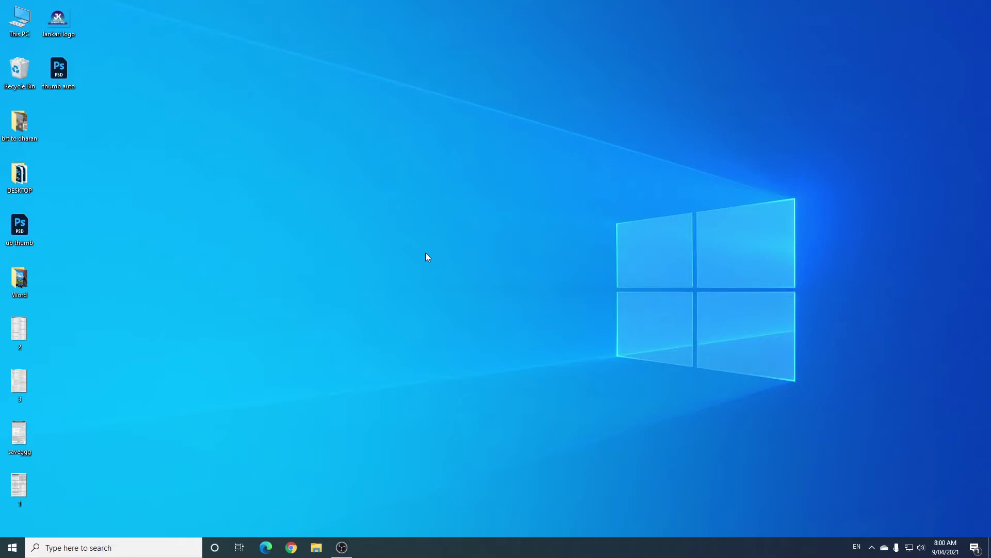
# Launch Microsoft Word by searching 'word' in the Windows taskbar search.
pyautogui.click(130, 551)
pyautogui.write('word')
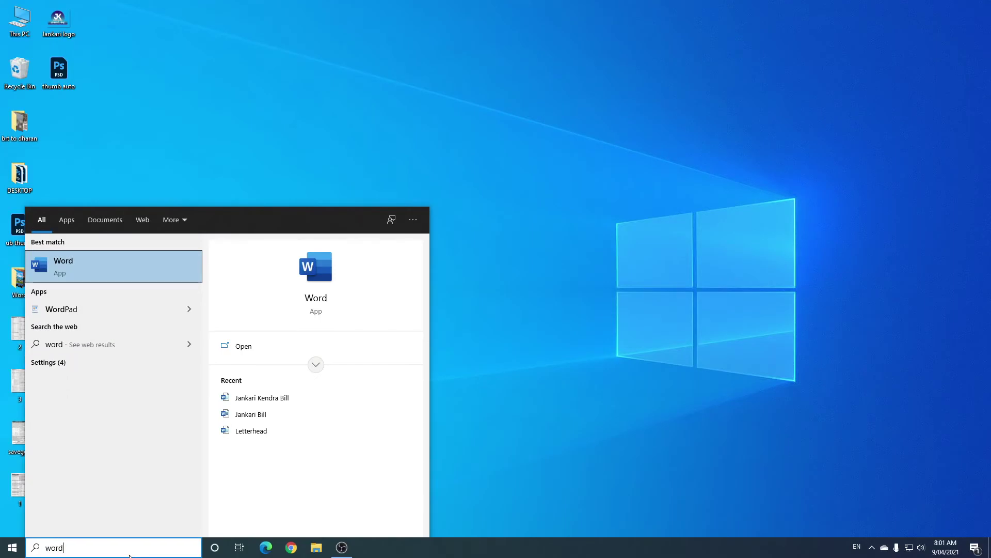
pyautogui.press('Return')
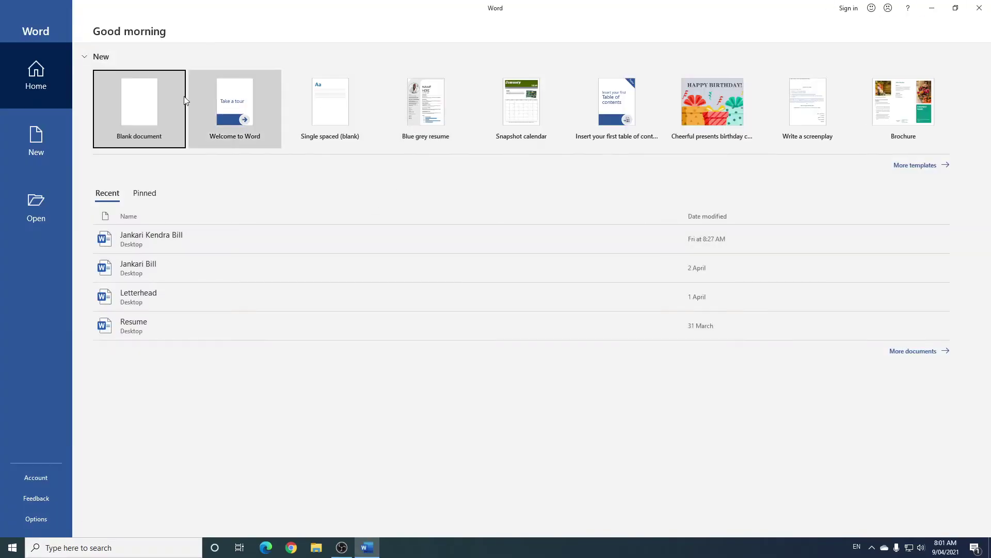
# Create a blank document, Document1, from the Word start page and adjust the zoom.
pyautogui.click(137, 93)
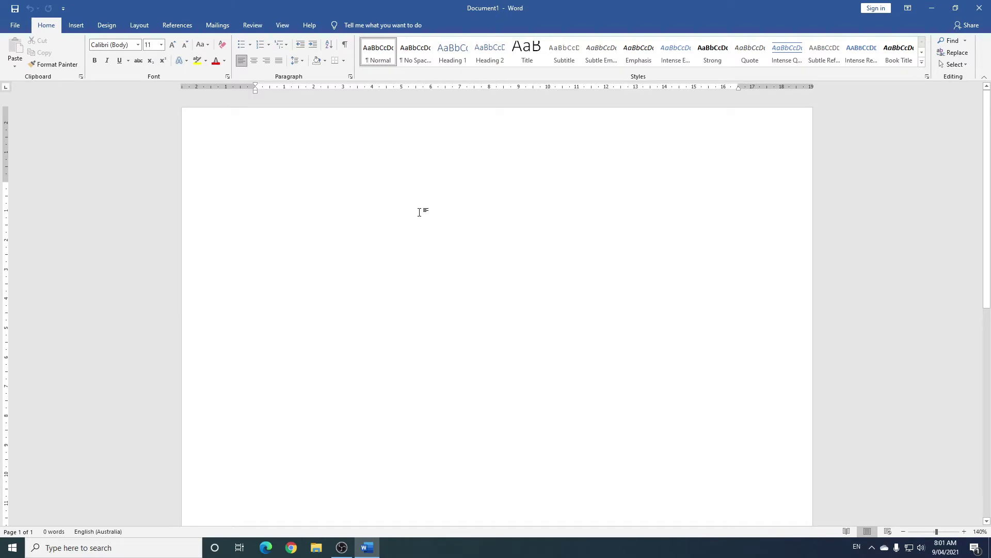
pyautogui.keyDown('ctrl'); pyautogui.scroll(-5, 420, 211); pyautogui.keyUp('ctrl')
pyautogui.keyDown('ctrl'); pyautogui.scroll(-3, 420, 210); pyautogui.keyUp('ctrl')
pyautogui.keyDown('ctrl'); pyautogui.scroll(-1, 421, 211); pyautogui.keyUp('ctrl')
pyautogui.keyDown('ctrl'); pyautogui.scroll(3, 443, 215); pyautogui.keyUp('ctrl')
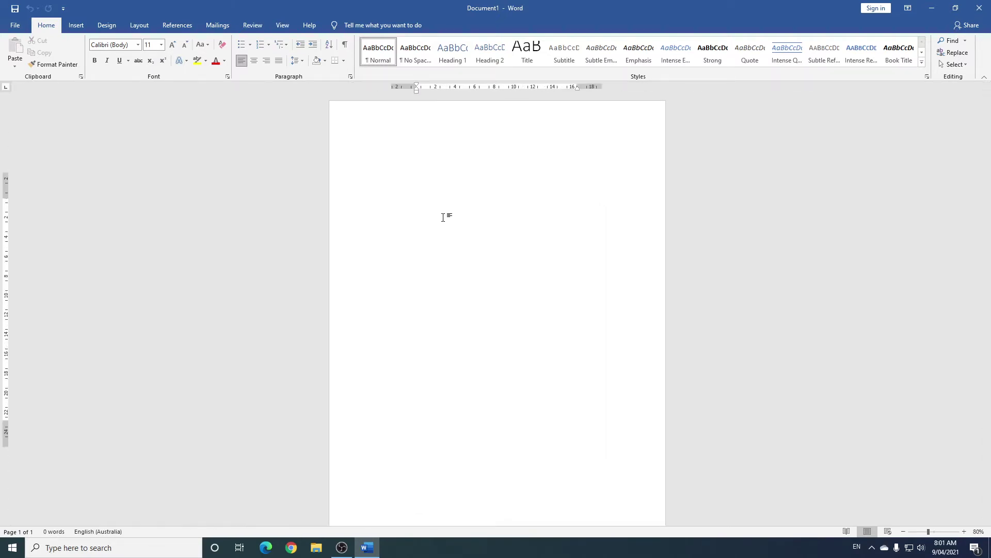
pyautogui.keyDown('ctrl'); pyautogui.scroll(5, 443, 217); pyautogui.keyUp('ctrl')
pyautogui.keyDown('ctrl'); pyautogui.scroll(1, 414, 214); pyautogui.keyUp('ctrl')
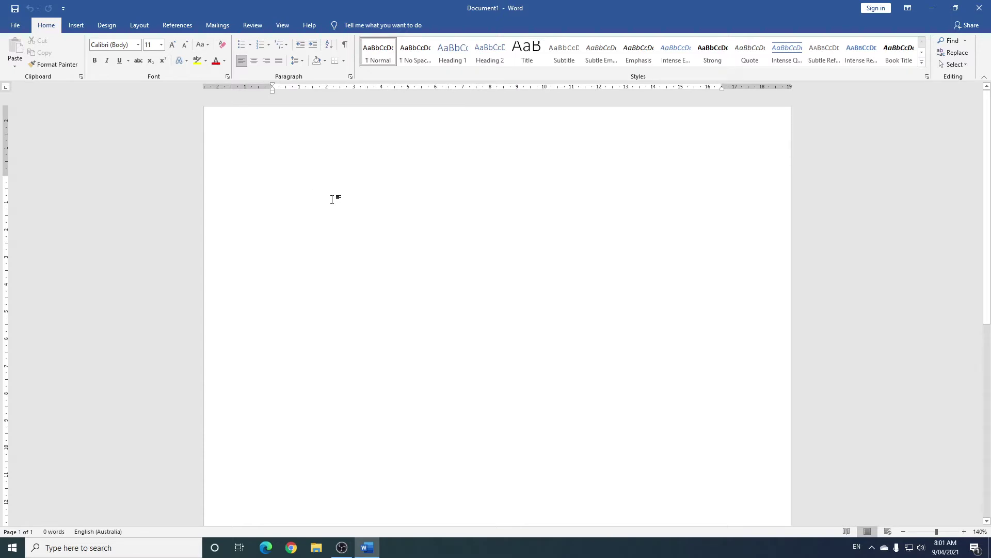
# Add an Accent Bar 1 page number at the bottom of the page, then close the footer.
pyautogui.click(76, 25)
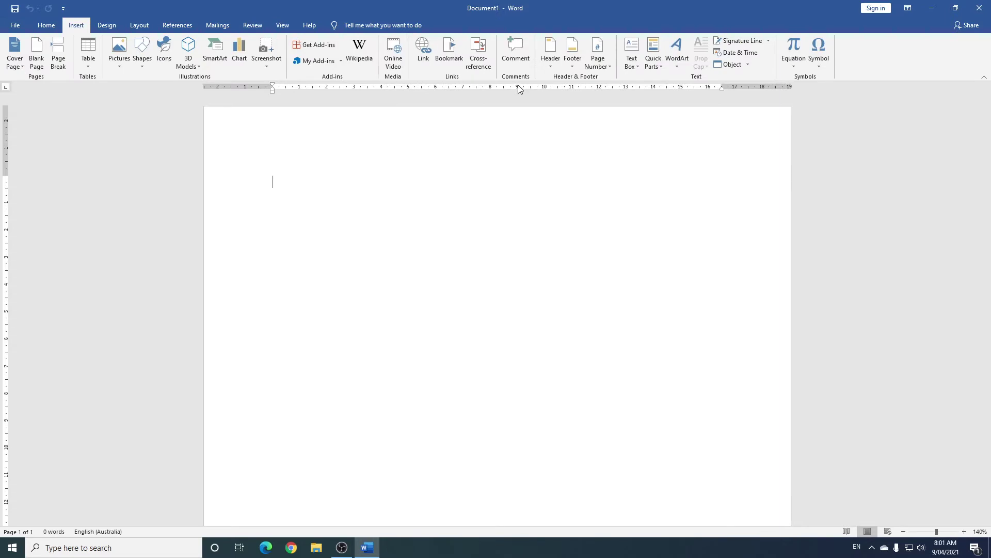
pyautogui.click(600, 63)
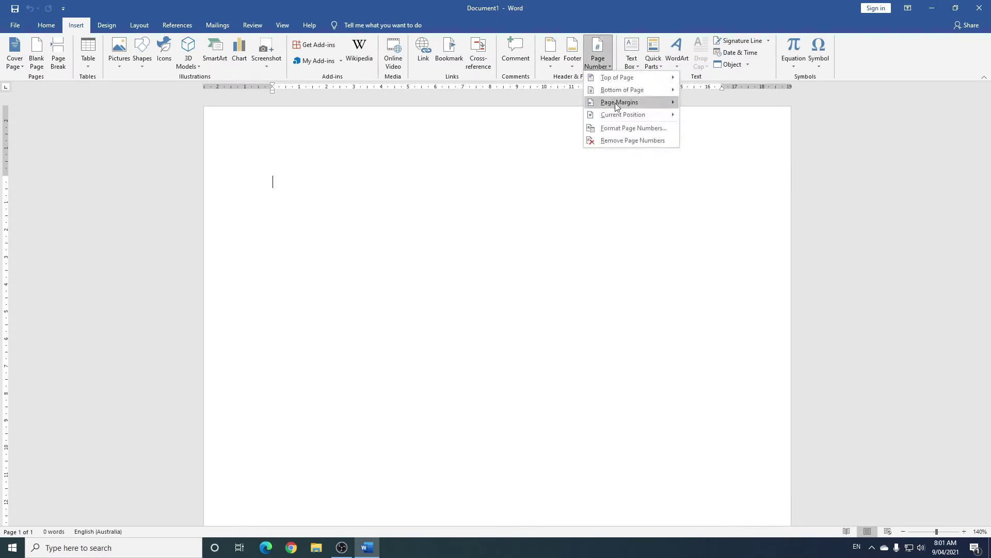
pyautogui.moveTo(622, 90)
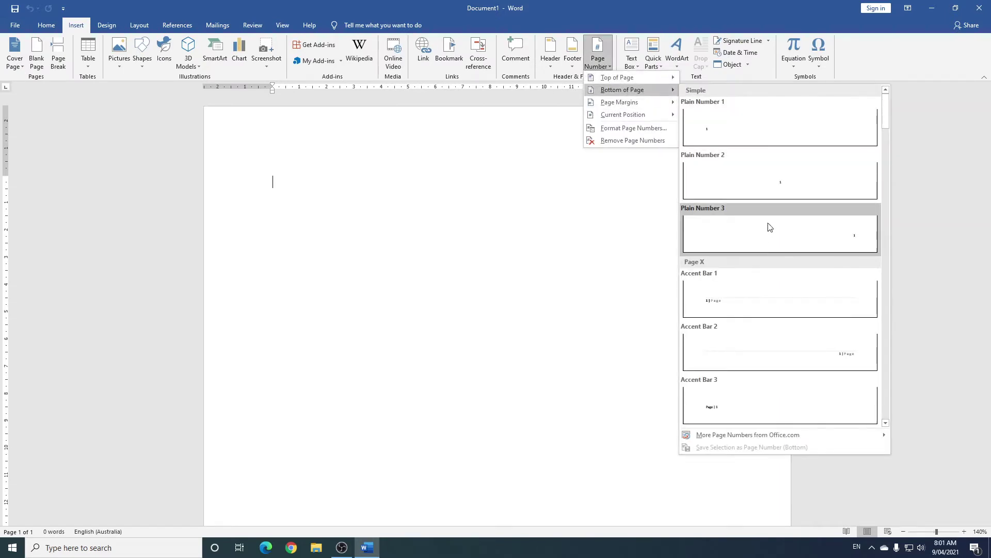
pyautogui.click(758, 300)
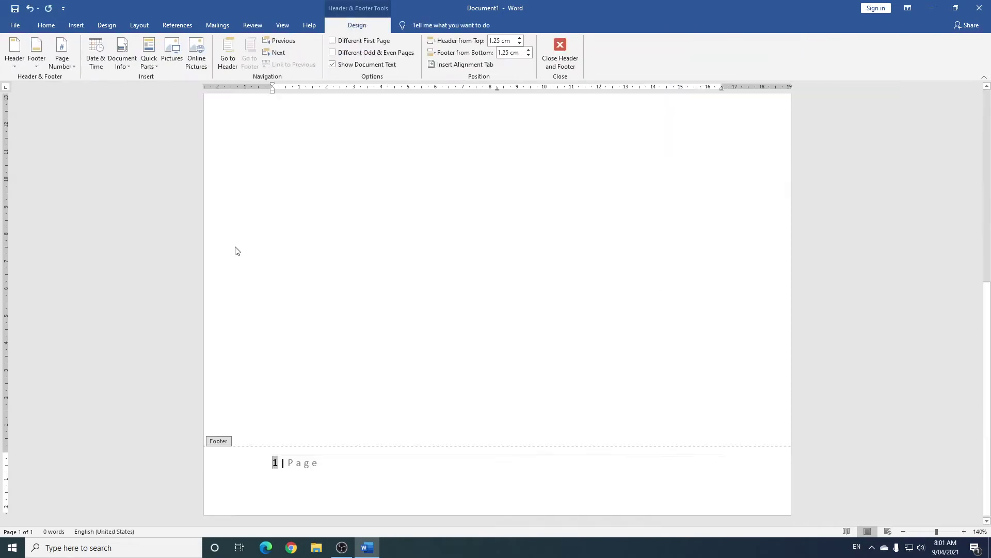
pyautogui.click(282, 477)
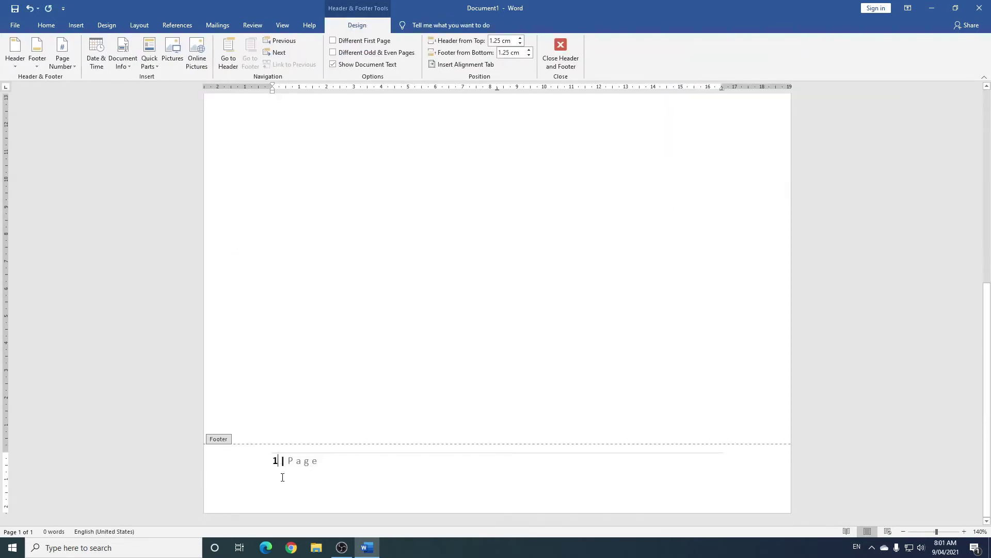
pyautogui.scroll(-3, 429, 310)
pyautogui.scroll(-1, 430, 310)
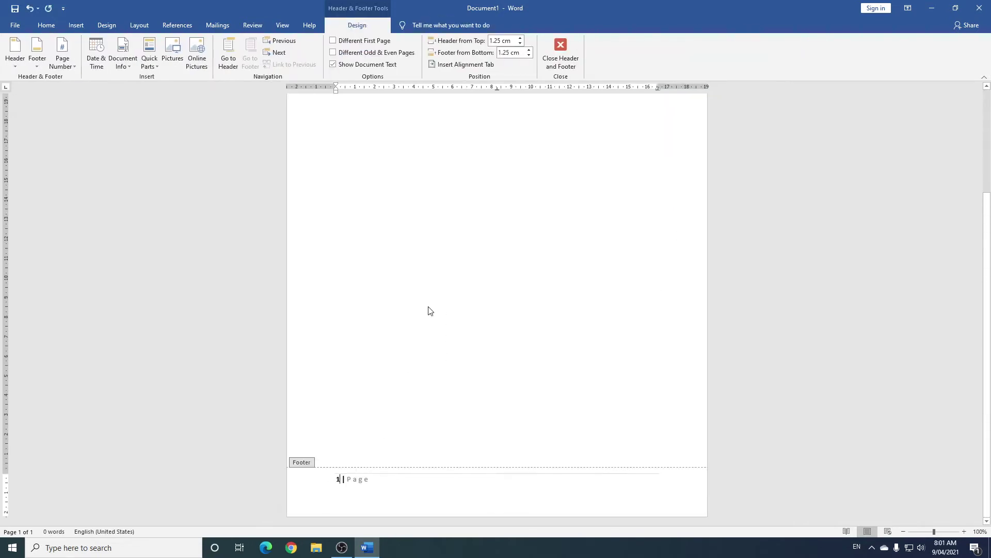
pyautogui.scroll(-3, 430, 309)
pyautogui.doubleClick(411, 238)
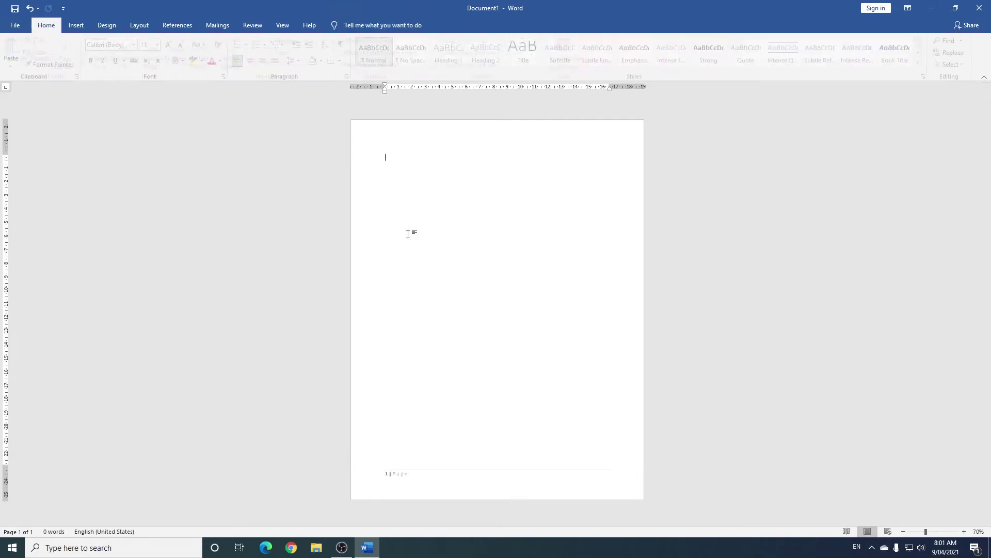
pyautogui.scroll(2, 454, 227)
pyautogui.scroll(3, 467, 235)
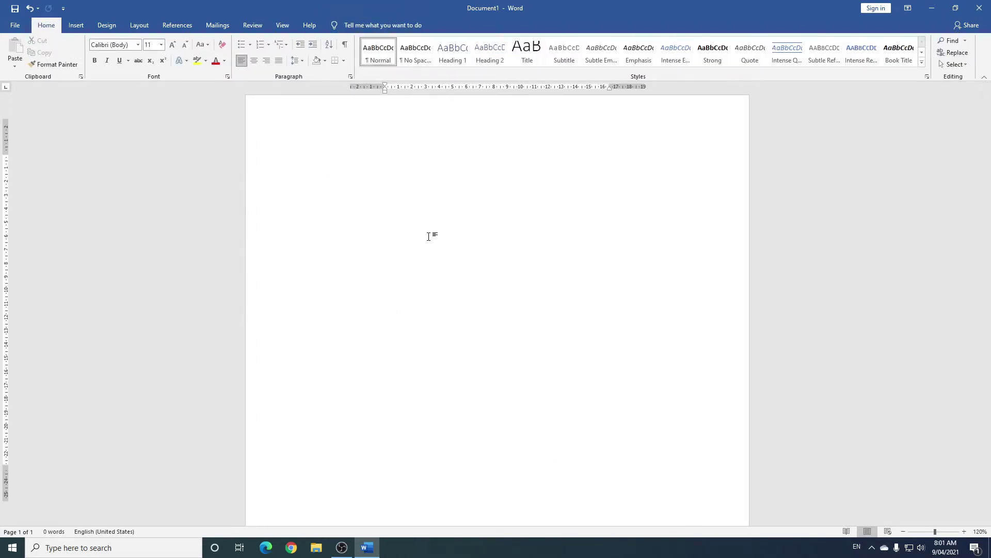
pyautogui.scroll(-5, 429, 253)
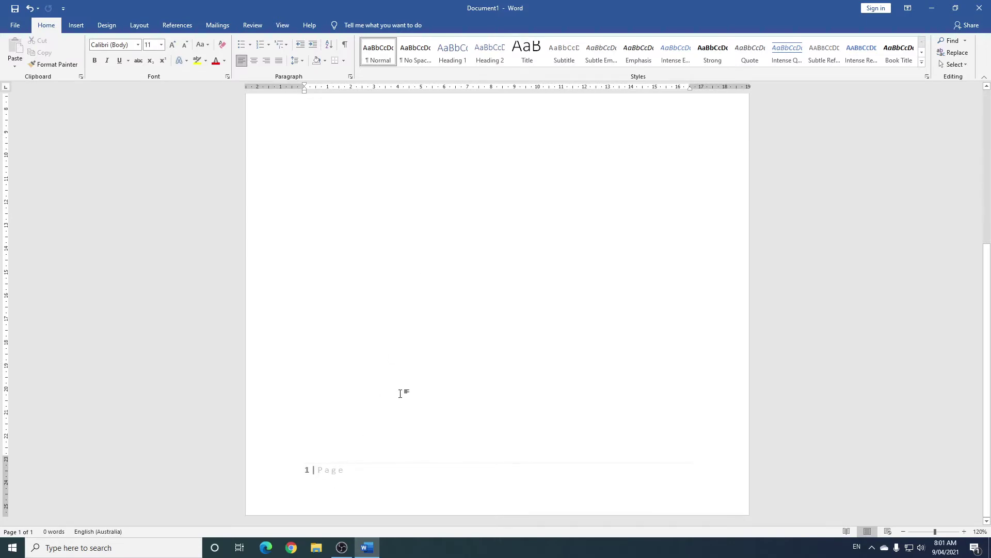
# Delete the 'Page' text from the footer and return to the document body.
pyautogui.doubleClick(343, 476)
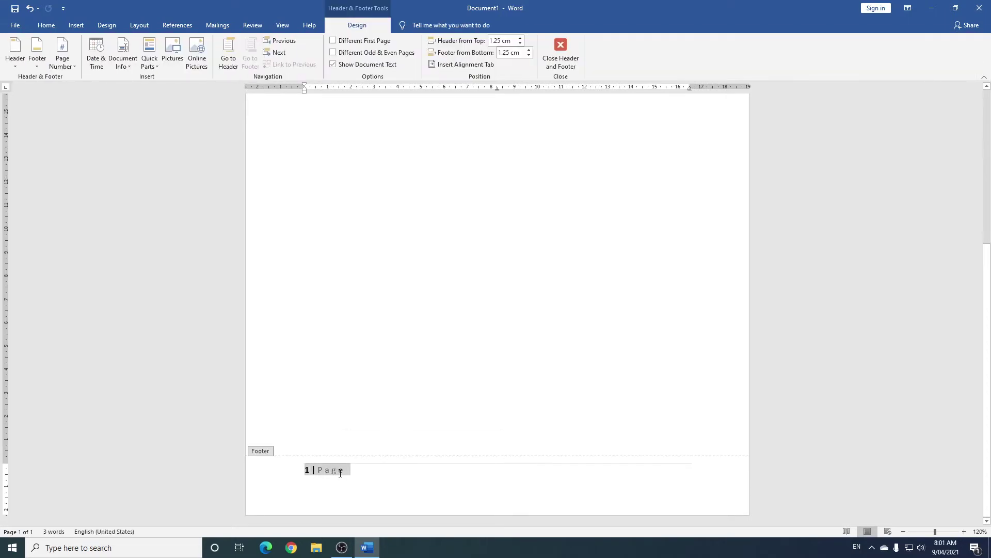
pyautogui.click(335, 471)
pyautogui.doubleClick(331, 471)
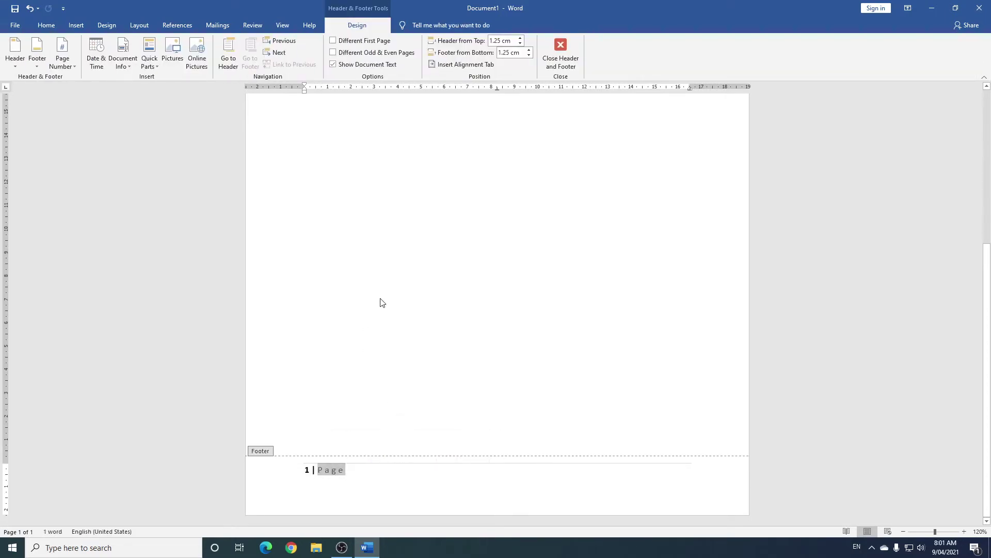
pyautogui.scroll(3, 387, 307)
pyautogui.scroll(-4, 388, 385)
pyautogui.click(370, 475)
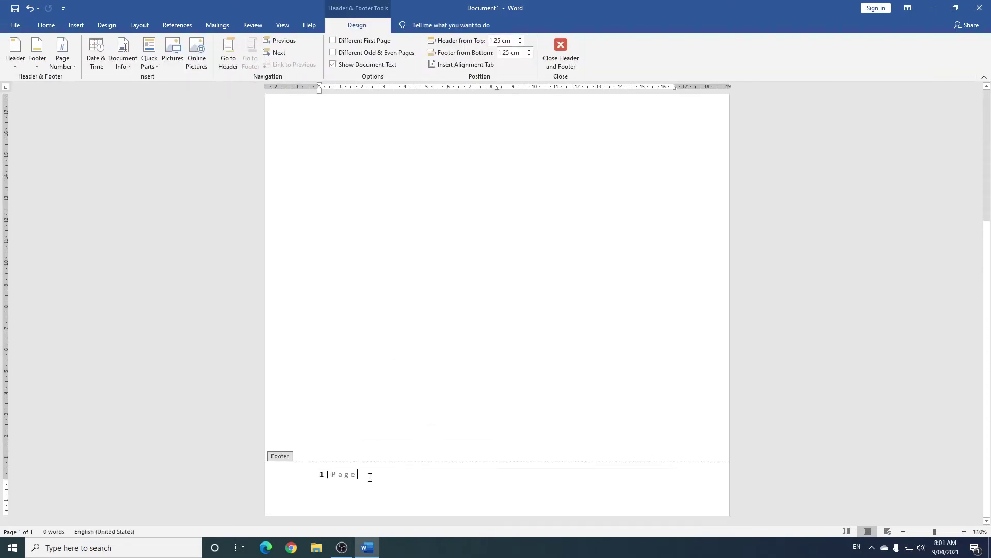
pyautogui.press('BackSpace')
pyautogui.press('BackSpace')
pyautogui.press('BackSpace')
pyautogui.doubleClick(396, 321)
pyautogui.scroll(-3, 383, 301)
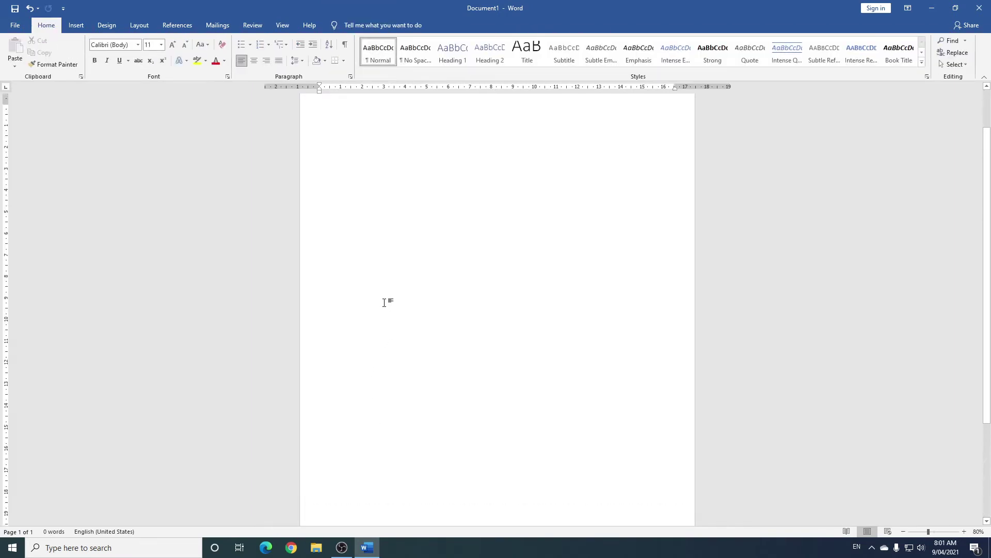
# Insert a centered Large Color 2 page number at the bottom of the page.
pyautogui.click(76, 25)
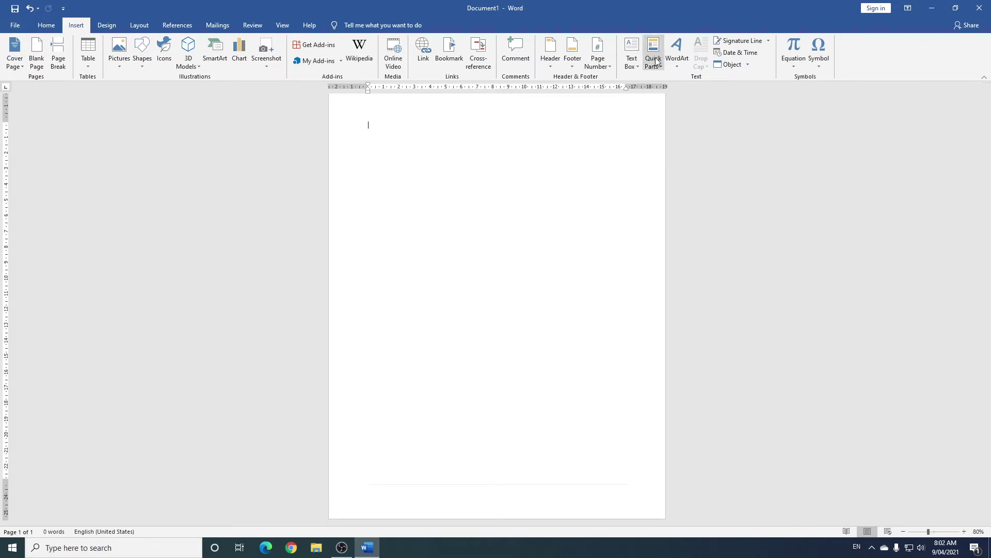
pyautogui.click(603, 66)
pyautogui.moveTo(622, 90)
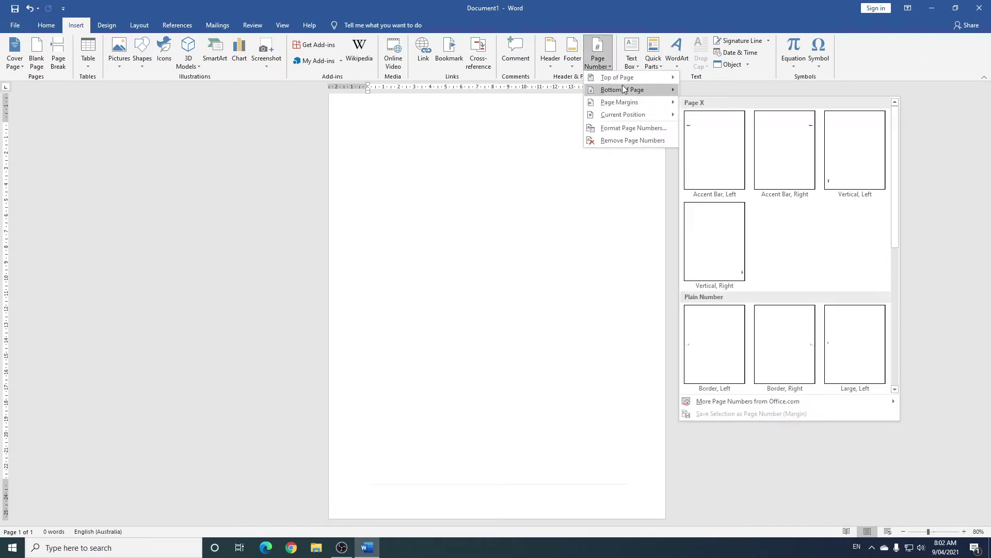
pyautogui.scroll(-5, 805, 351)
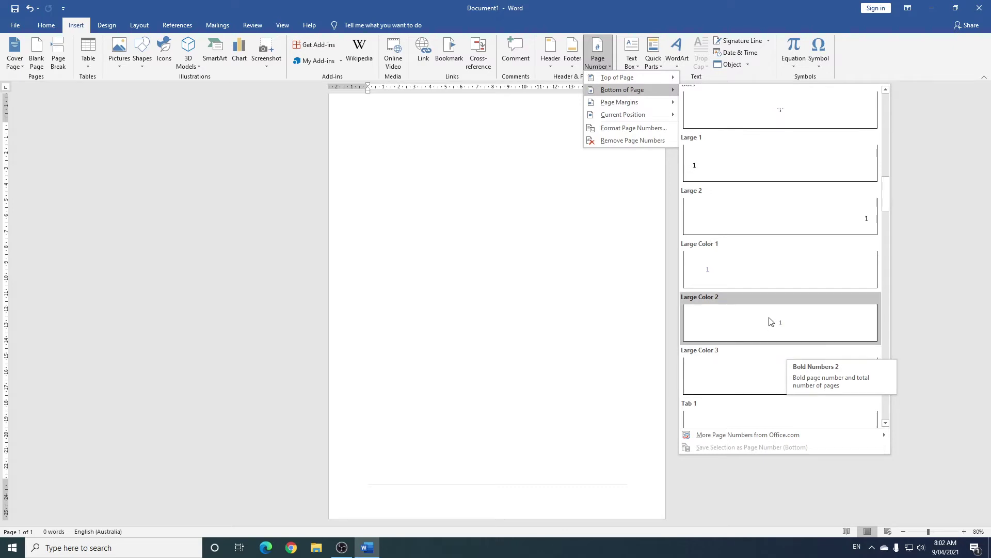
pyautogui.click(769, 321)
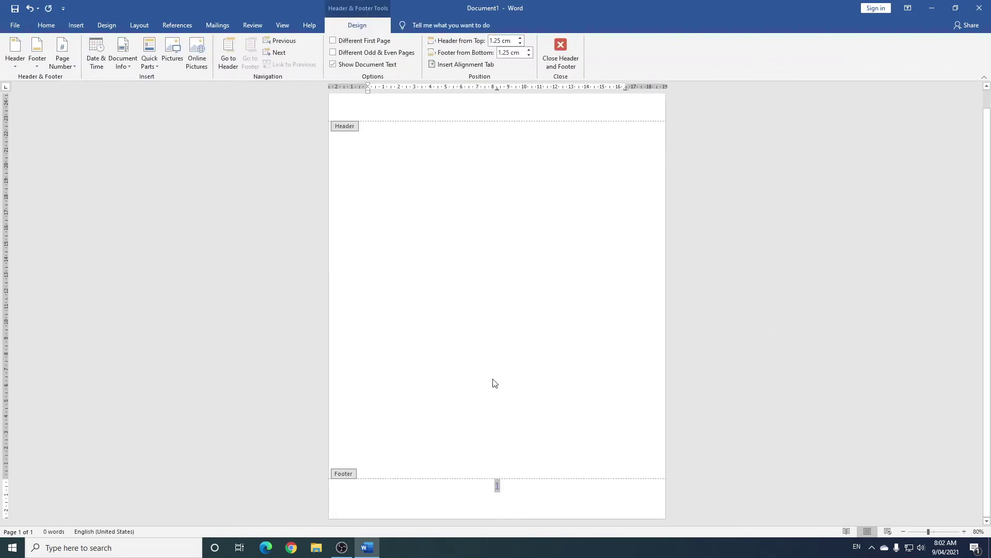
# Change the footer page number's font to Preeti.
pyautogui.click(513, 489)
pyautogui.doubleClick(504, 490)
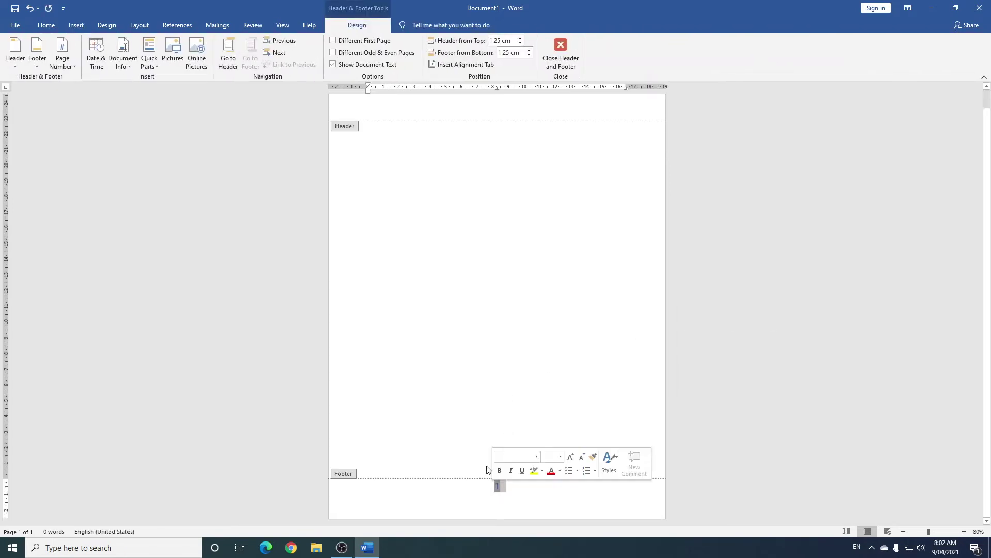
pyautogui.click(46, 25)
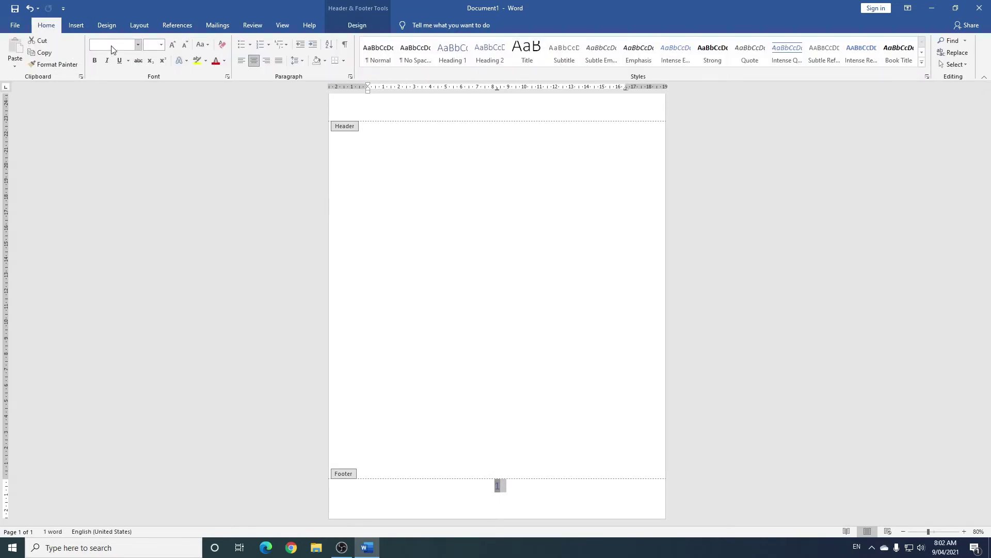
pyautogui.click(112, 46)
pyautogui.write('Preeti')
pyautogui.press('Return')
# Enlarge the footer page number to 26 pt and close footer editing.
pyautogui.click(509, 489)
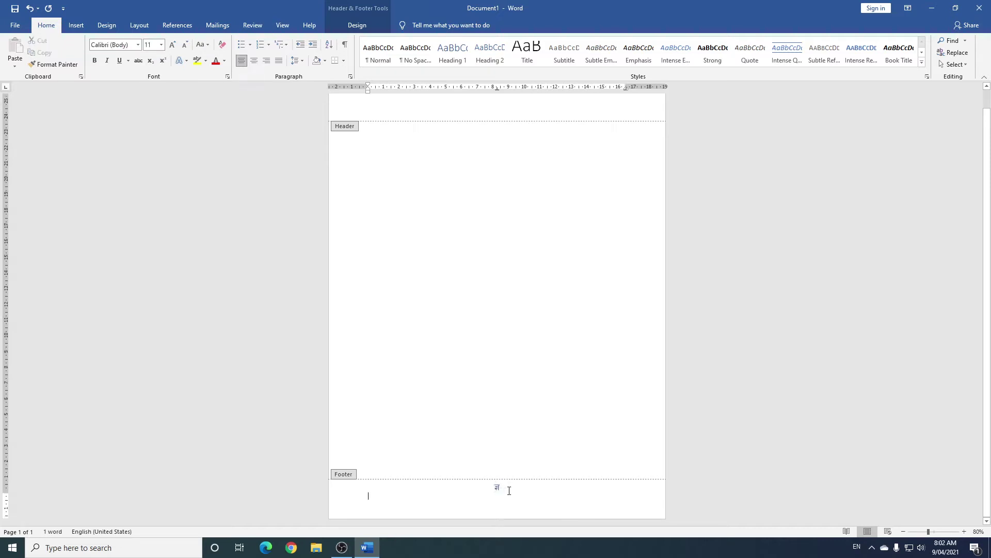
pyautogui.doubleClick(506, 487)
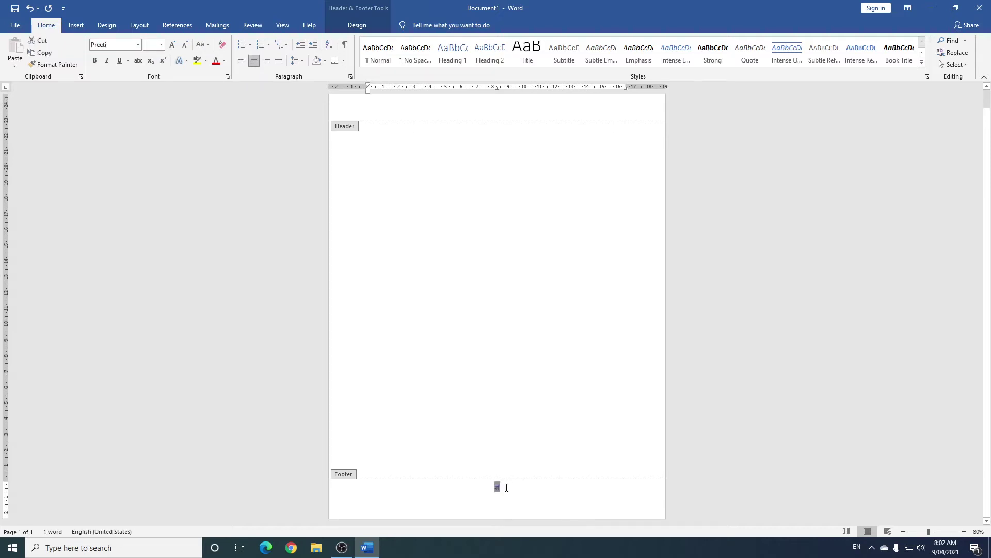
pyautogui.press('BackSpace')
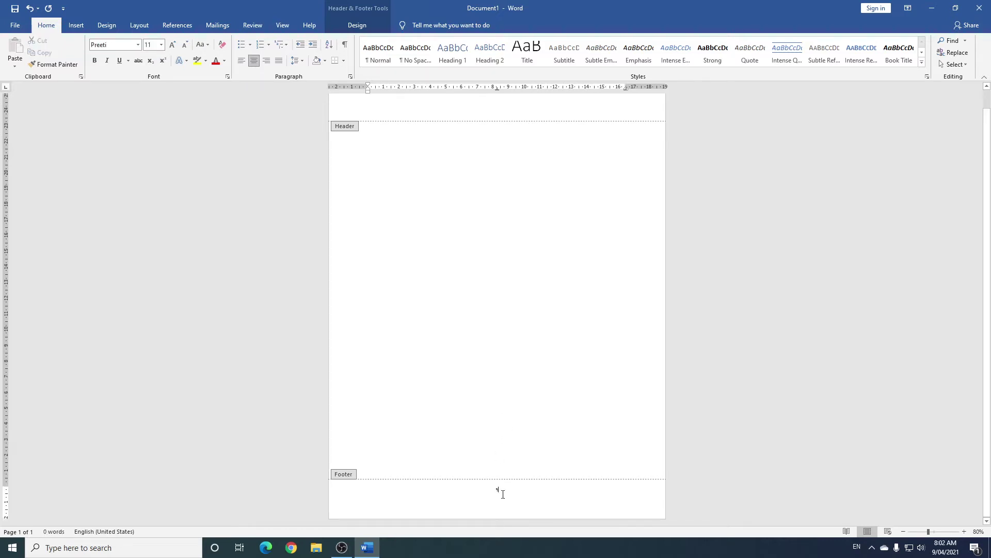
pyautogui.hotkey('ctrl', 'z')
pyautogui.click(174, 48)
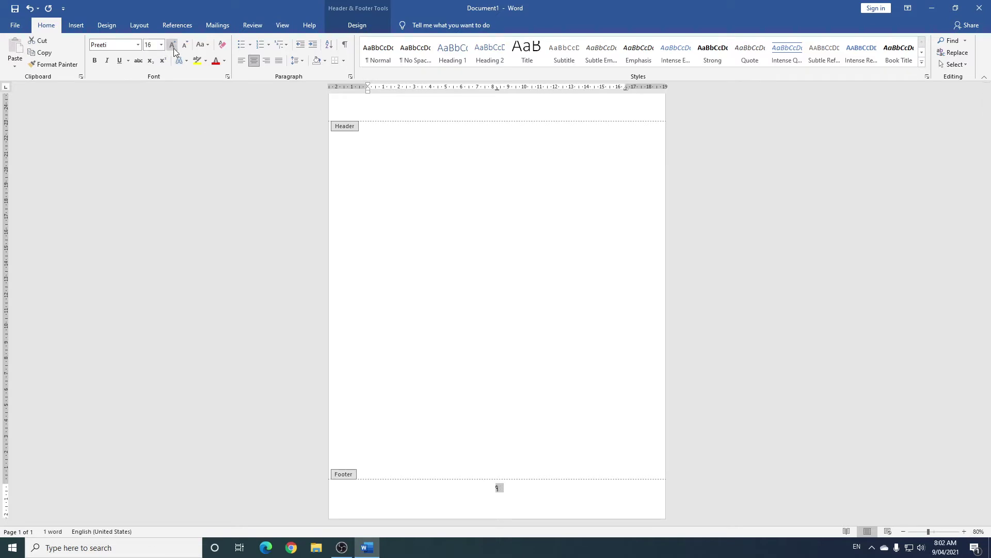
pyautogui.click(173, 48)
pyautogui.click(173, 48)
pyautogui.click(174, 48)
pyautogui.click(173, 48)
pyautogui.click(173, 48)
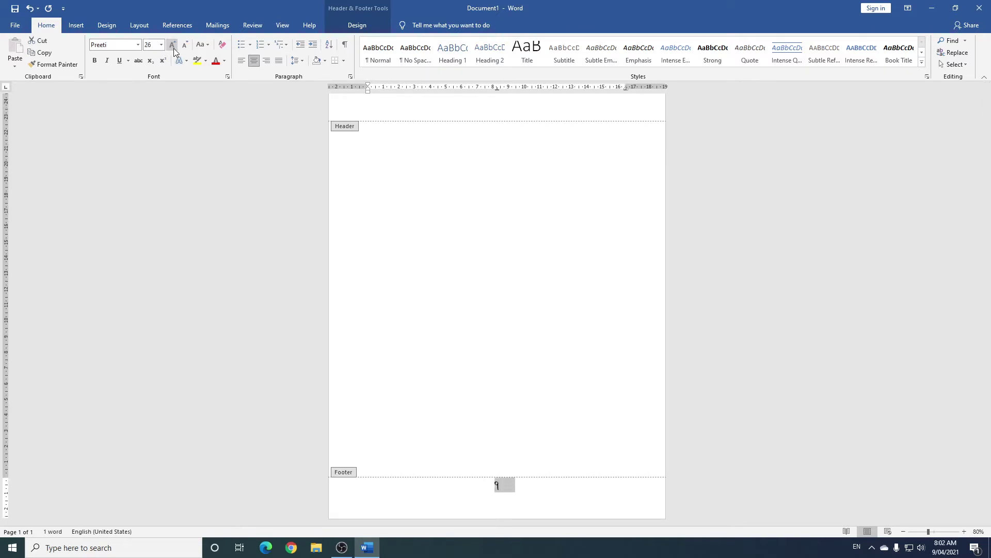
pyautogui.doubleClick(495, 259)
pyautogui.keyDown('ctrl'); pyautogui.scroll(-2, 458, 266); pyautogui.keyUp('ctrl')
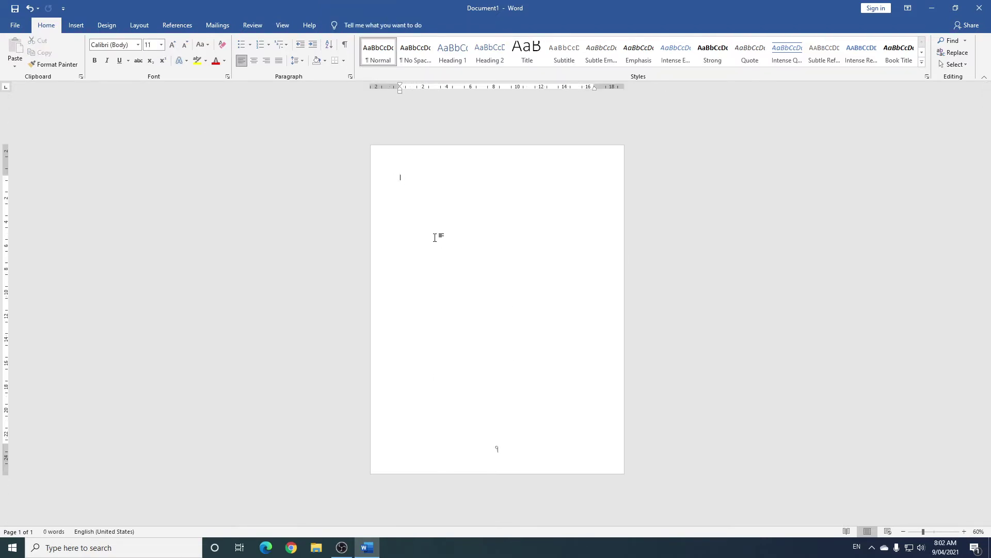
# Add page breaks with Ctrl+Enter so the document has six blank pages.
pyautogui.hotkey('ctrl', 'Return')
pyautogui.hotkey('ctrl', 'Return')
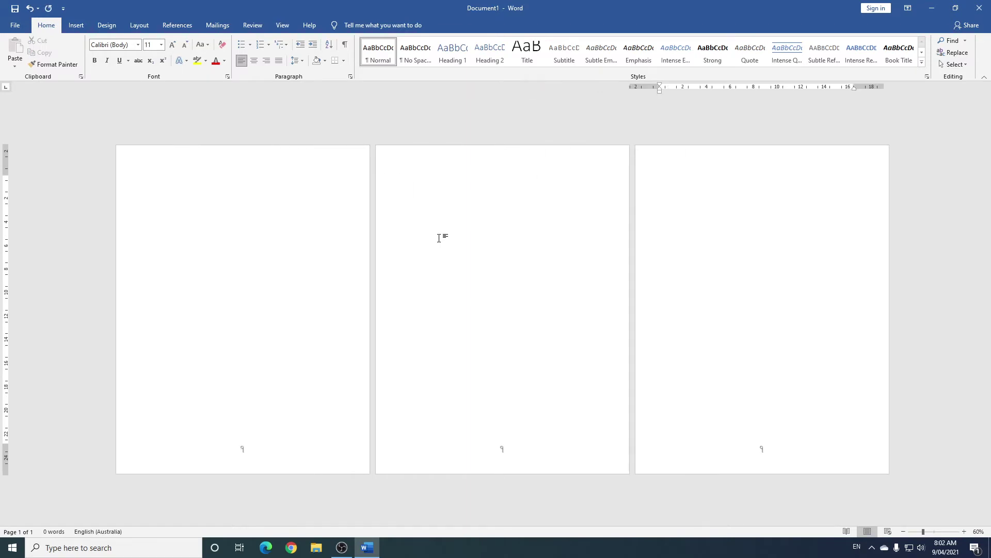
pyautogui.hotkey('ctrl', 'Return')
pyautogui.hotkey('ctrl', 'Return')
pyautogui.hotkey('ctrl', 'Return')
pyautogui.scroll(-3, 435, 222)
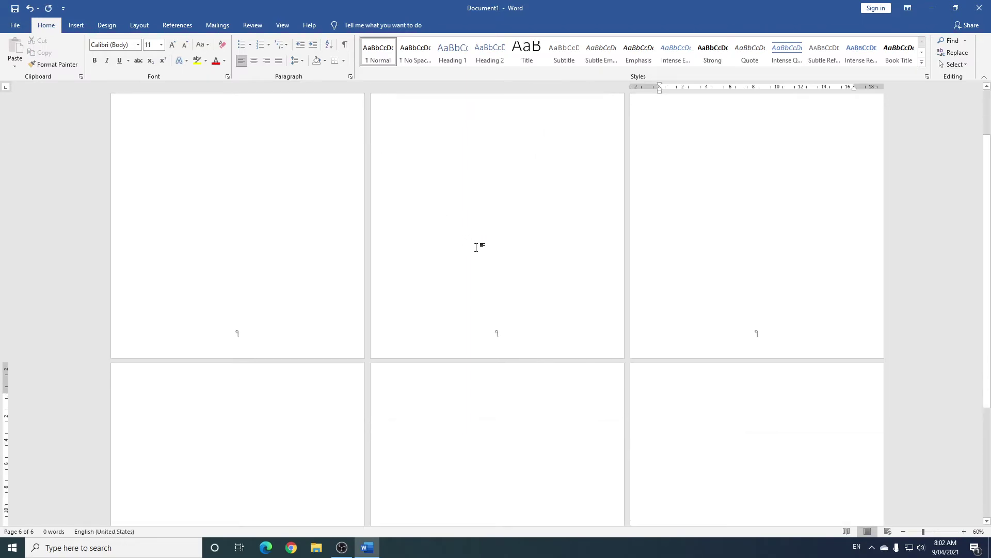
pyautogui.scroll(1, 550, 285)
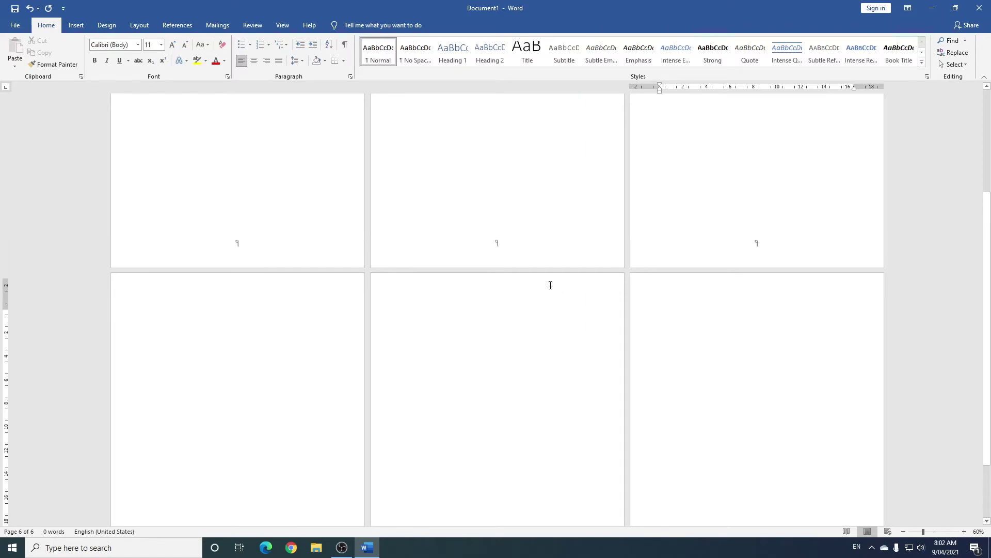
# Delete the page number from the footer, leaving it empty.
pyautogui.doubleClick(501, 250)
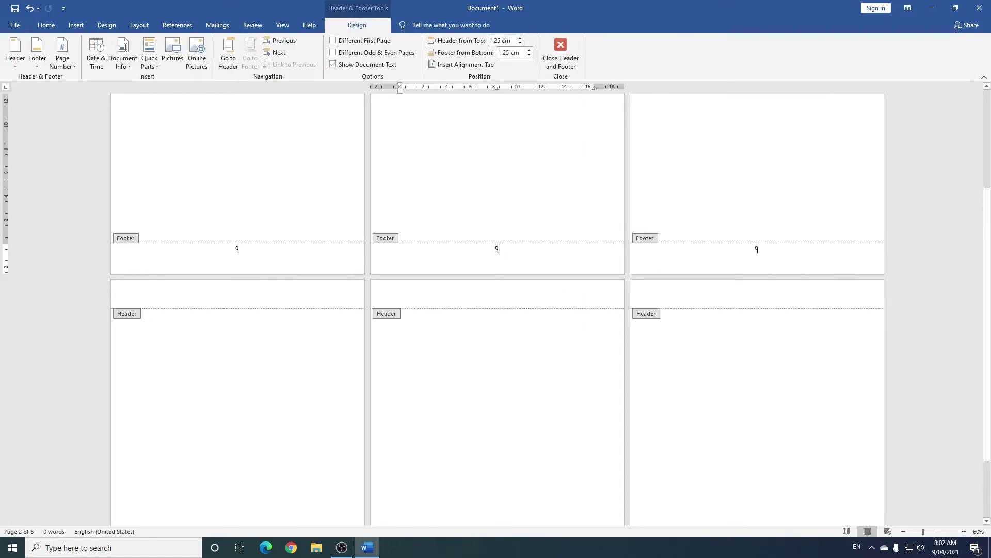
pyautogui.press('BackSpace')
pyautogui.write('२')
pyautogui.press('BackSpace')
pyautogui.press('Return')
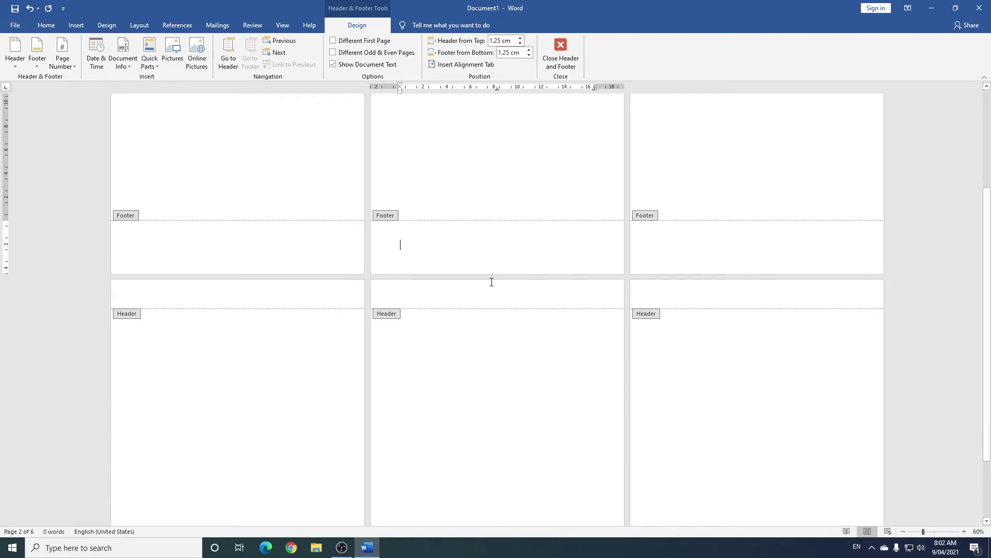
pyautogui.moveTo(249, 236); pyautogui.dragTo(253, 224)
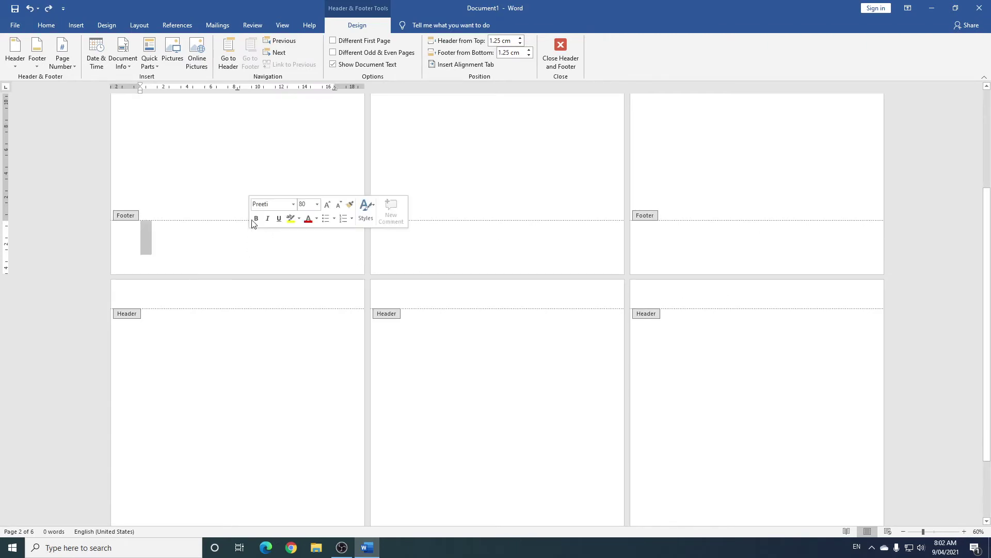
pyautogui.keyDown('ctrl'); pyautogui.scroll(-1, 376, 284); pyautogui.keyUp('ctrl')
pyautogui.keyDown('ctrl'); pyautogui.scroll(-2, 379, 258); pyautogui.keyUp('ctrl')
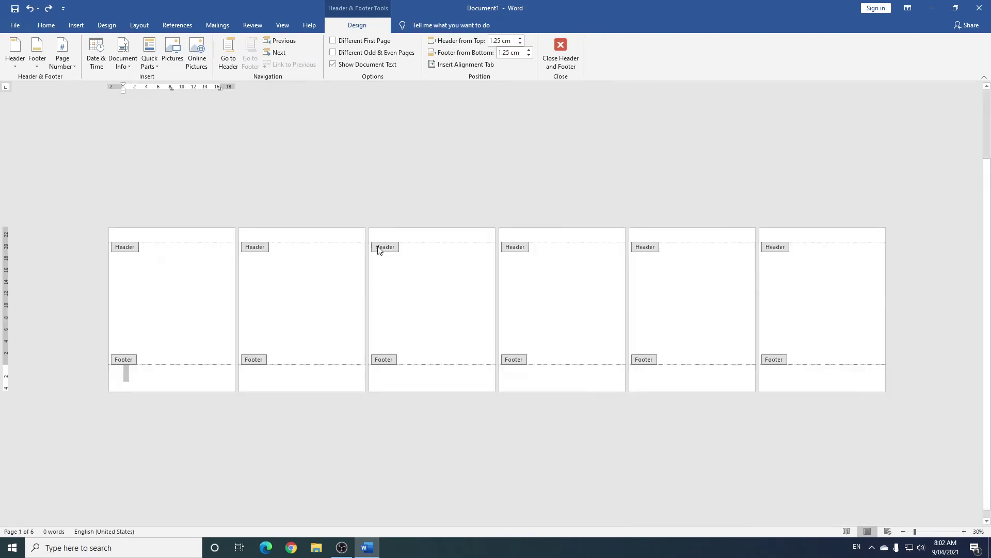
pyautogui.keyDown('ctrl'); pyautogui.scroll(2, 228, 294); pyautogui.keyUp('ctrl')
# Close footer editing and minimize Word to the desktop.
pyautogui.doubleClick(167, 226)
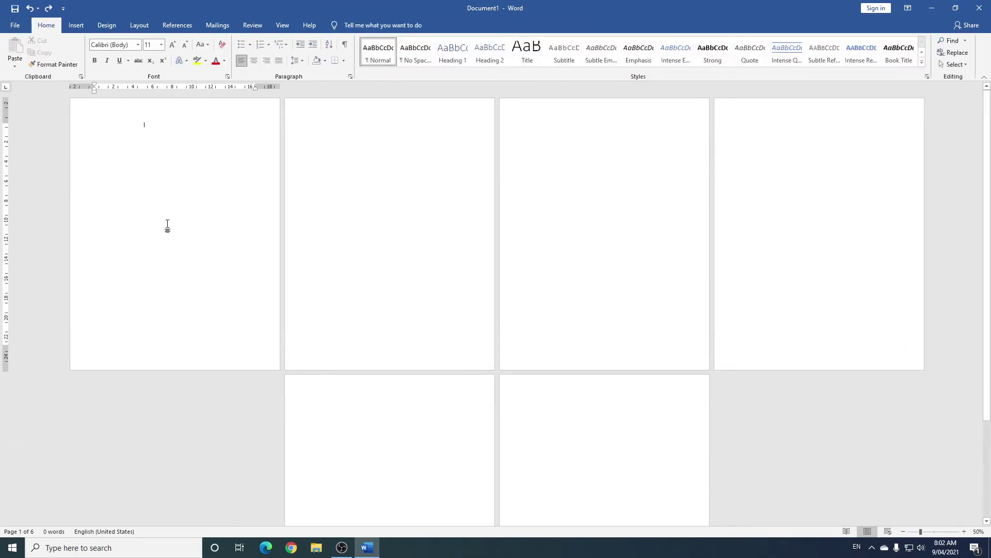
pyautogui.keyDown('ctrl'); pyautogui.scroll(1, 216, 281); pyautogui.keyUp('ctrl')
pyautogui.keyDown('ctrl'); pyautogui.scroll(-1, 207, 253); pyautogui.keyUp('ctrl')
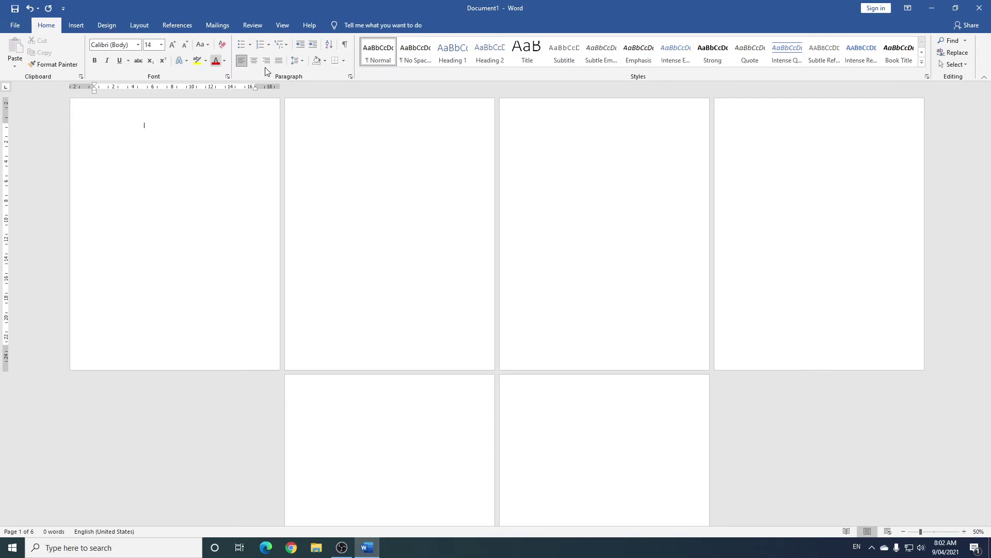
pyautogui.click(931, 8)
pyautogui.rightClick(353, 191)
# Open Chrome and search for 'himali fontasy font'.
pyautogui.click(377, 217)
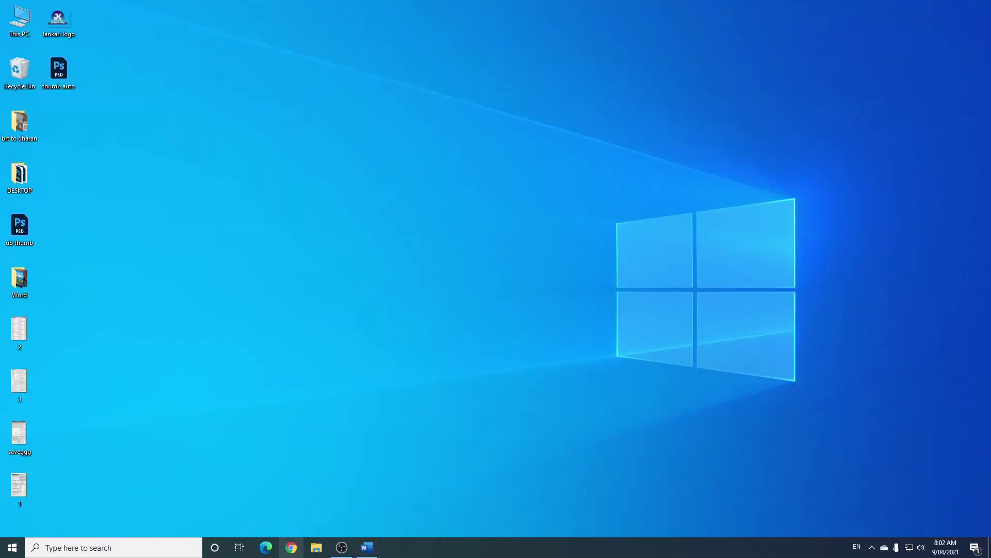
pyautogui.click(291, 548)
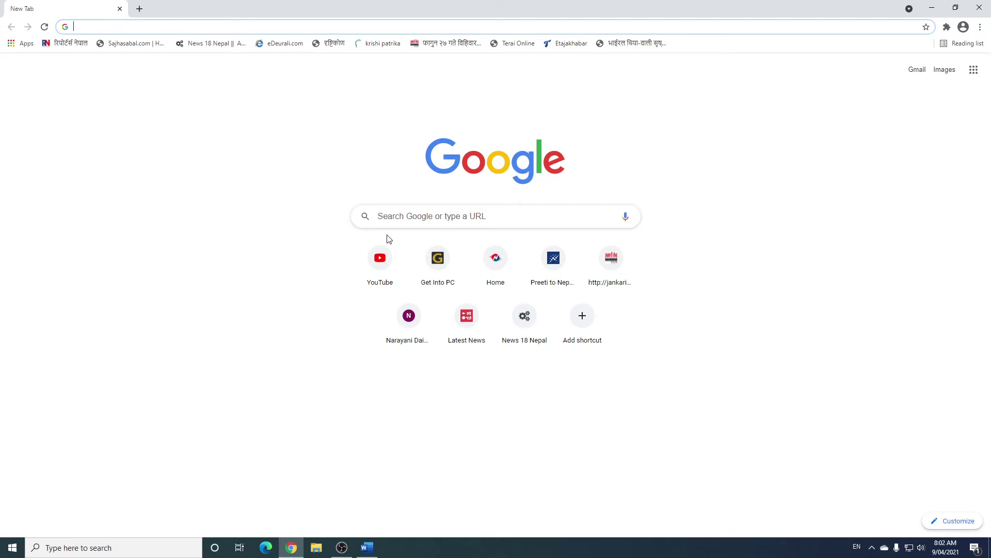
pyautogui.write('himal')
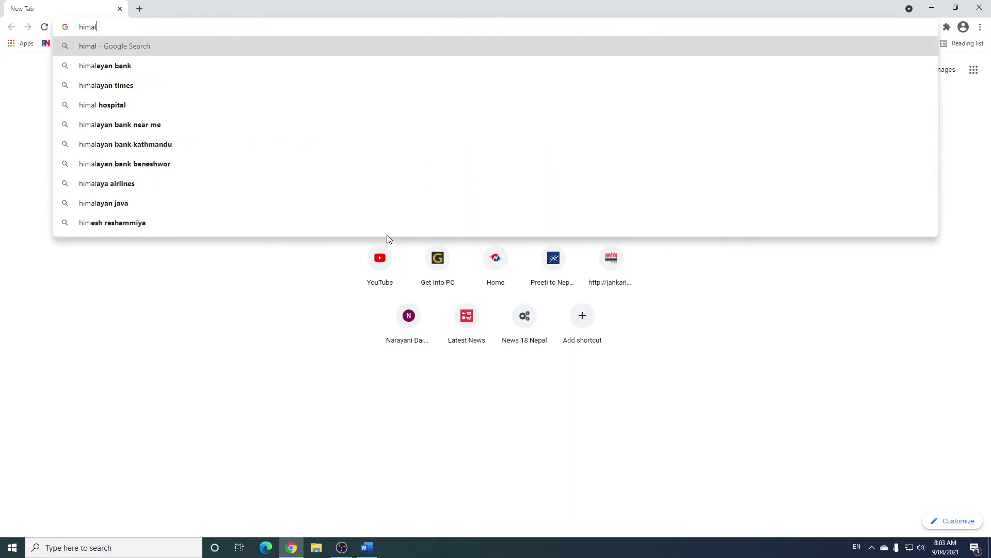
pyautogui.write('i fo')
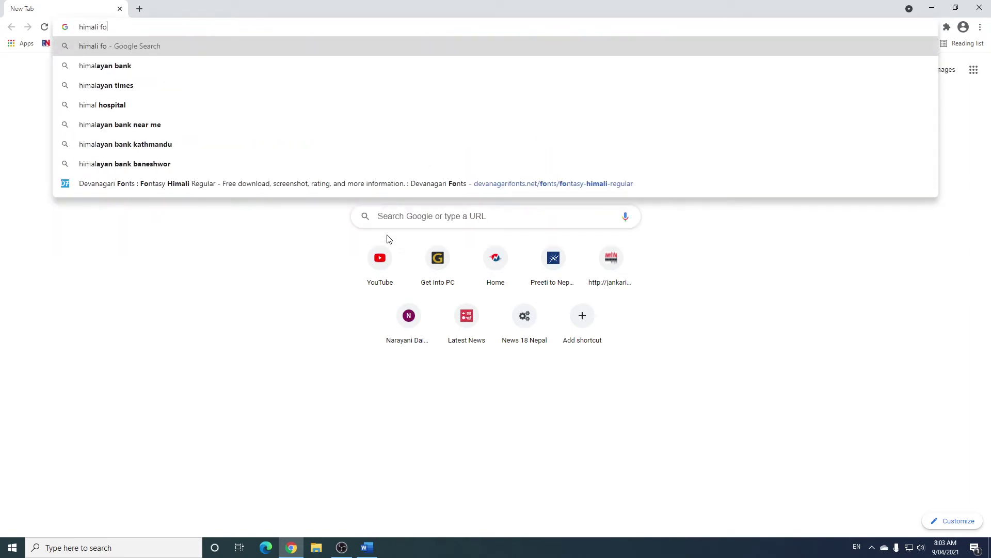
pyautogui.write('ntasy ')
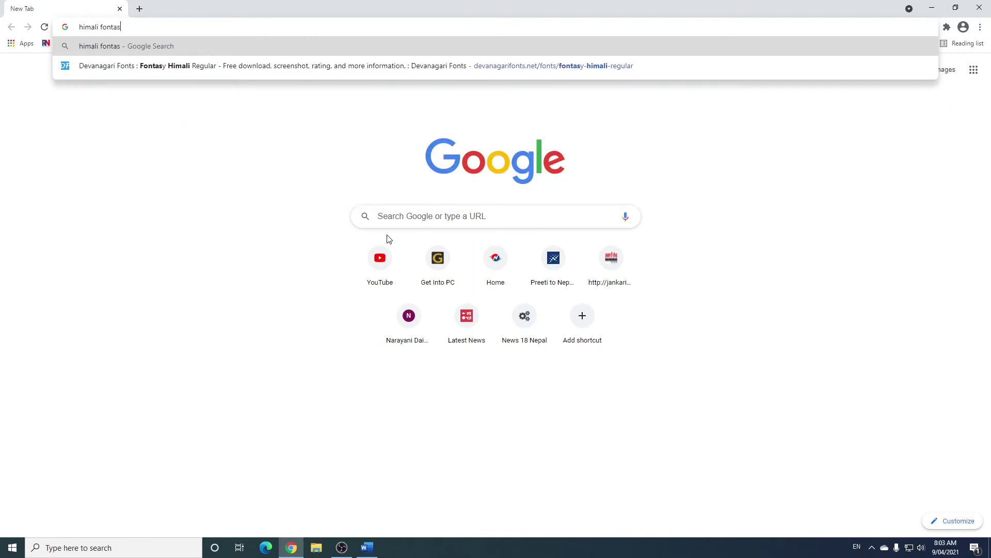
pyautogui.write('font')
pyautogui.press('Return')
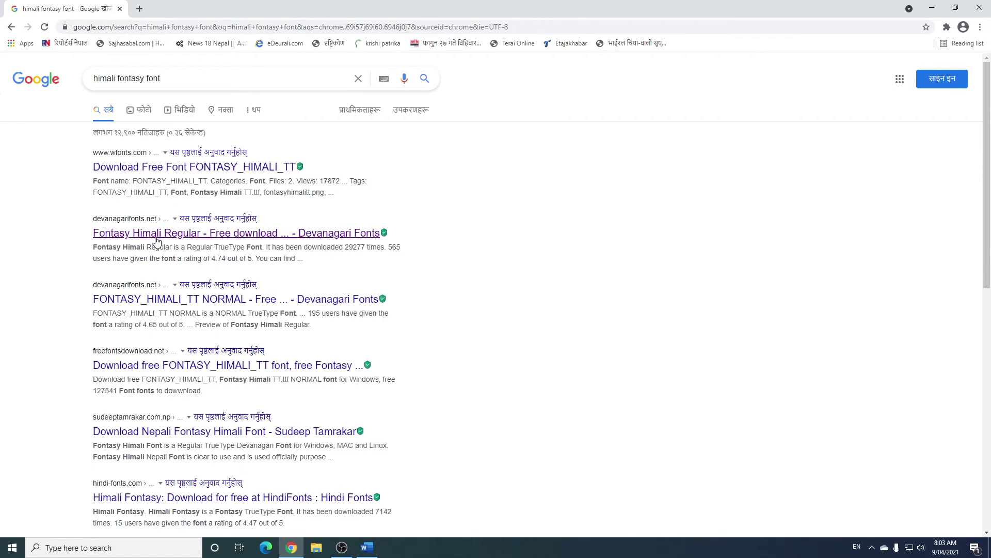
# Download the Fontasy Himali Regular zip from devanagarifonts.net and show it in Downloads.
pyautogui.click(155, 237)
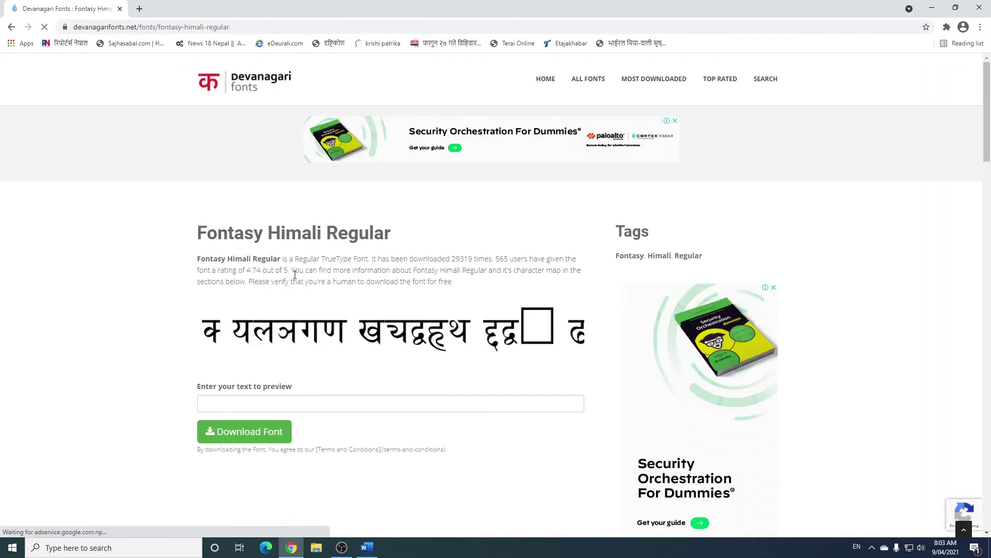
pyautogui.scroll(-3, 279, 278)
pyautogui.click(255, 279)
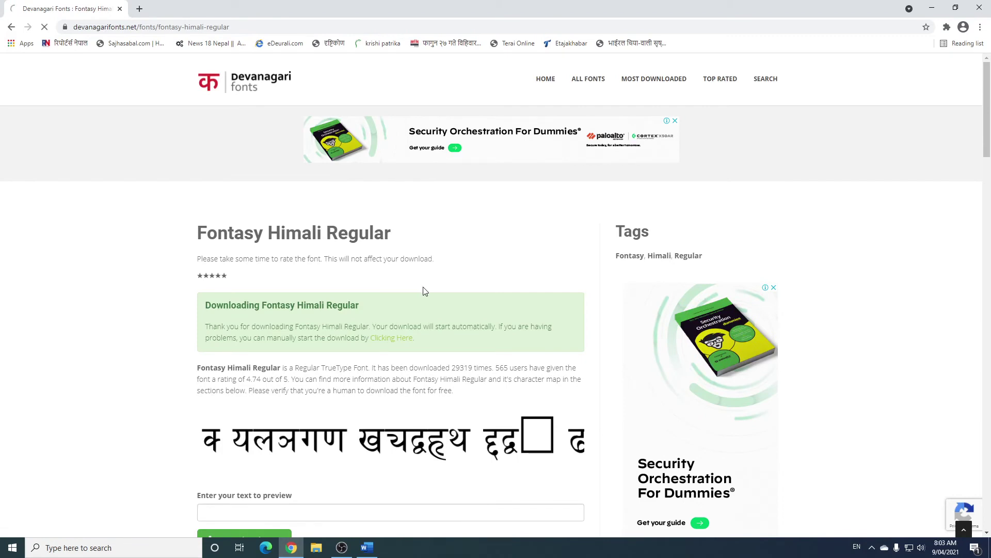
pyautogui.click(109, 527)
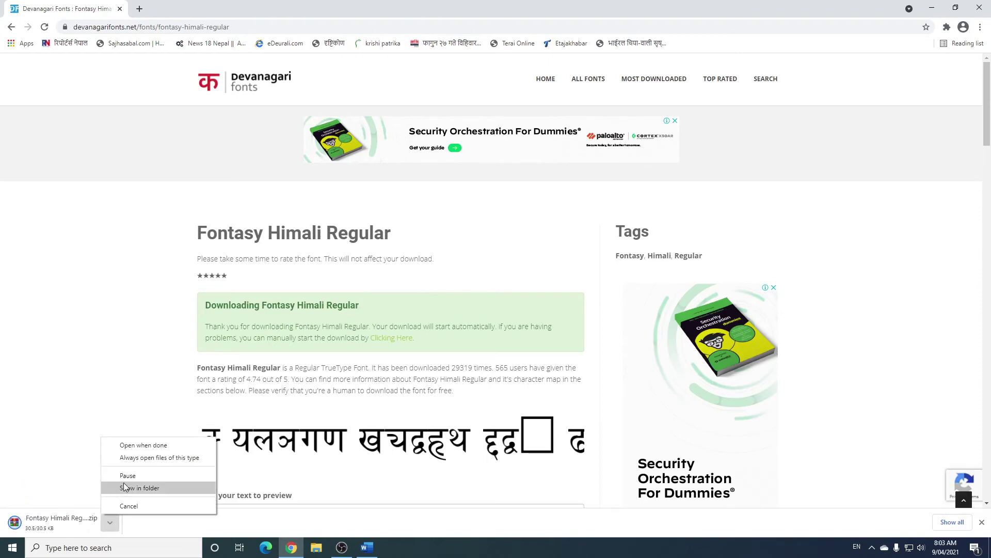
pyautogui.click(135, 488)
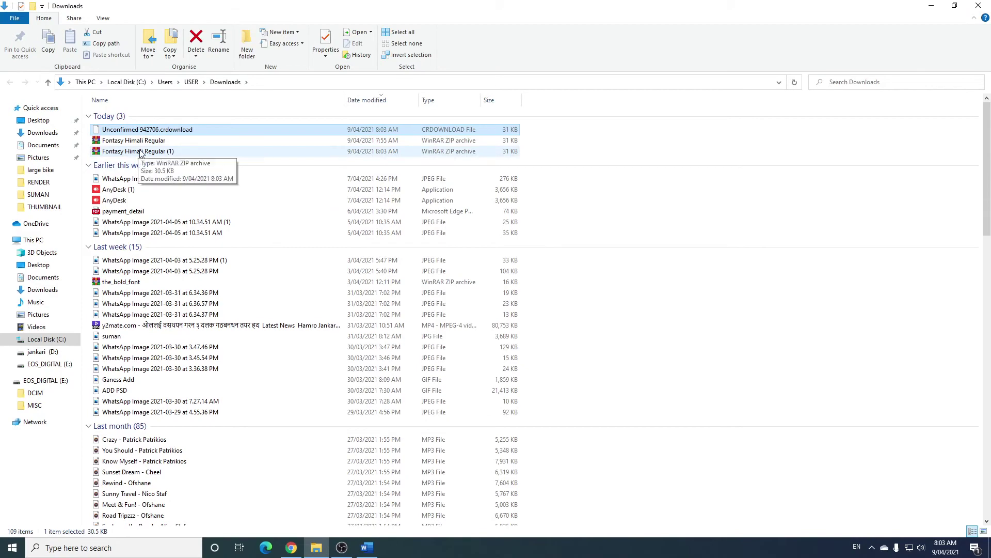
# Install the Fontasy Himali font from the zip archive, replacing the existing copy.
pyautogui.doubleClick(128, 151)
pyautogui.doubleClick(159, 224)
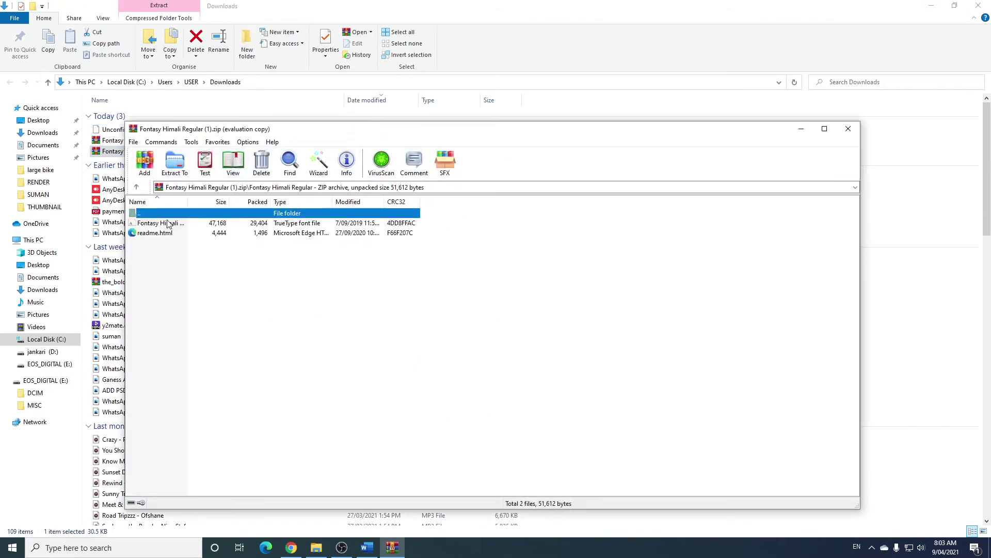
pyautogui.doubleClick(167, 223)
pyautogui.click(86, 67)
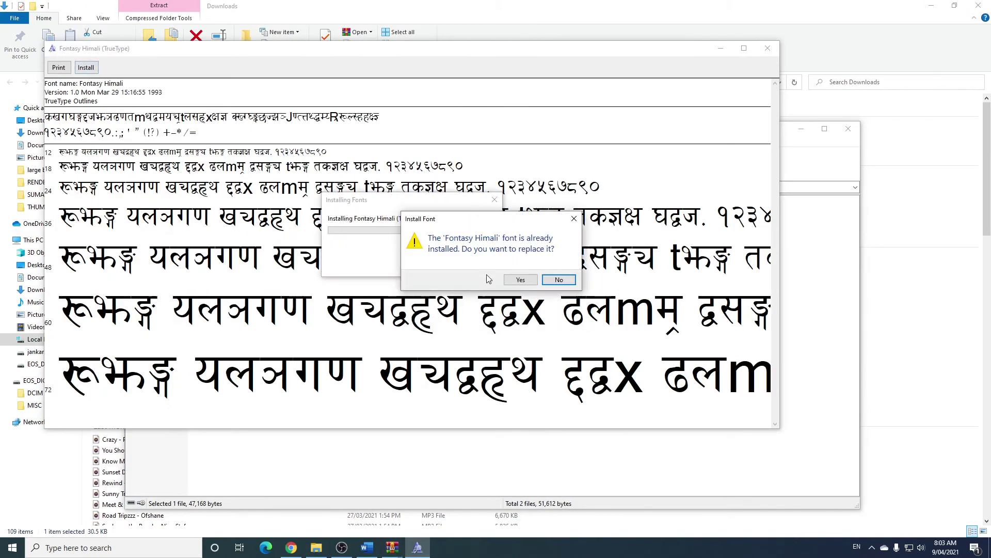
pyautogui.click(521, 280)
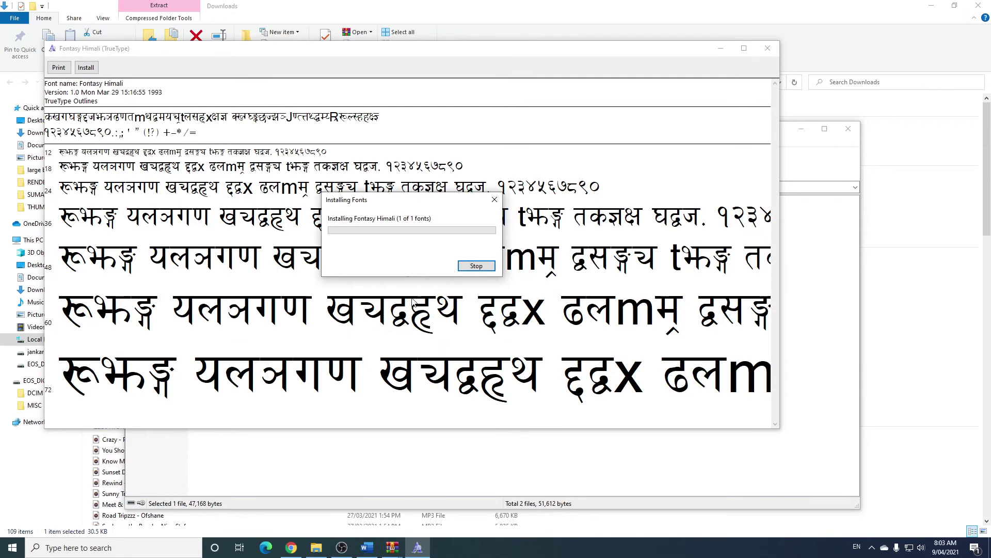
# Close the font preview and WinRAR, minimize Explorer and Chrome, and restore Word.
pyautogui.click(768, 48)
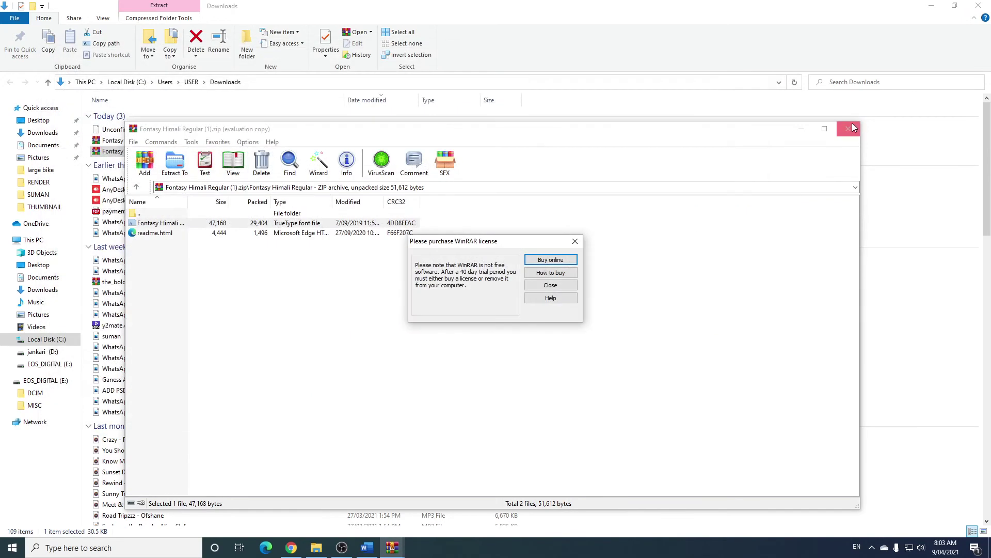
pyautogui.click(848, 129)
pyautogui.click(931, 5)
pyautogui.click(932, 8)
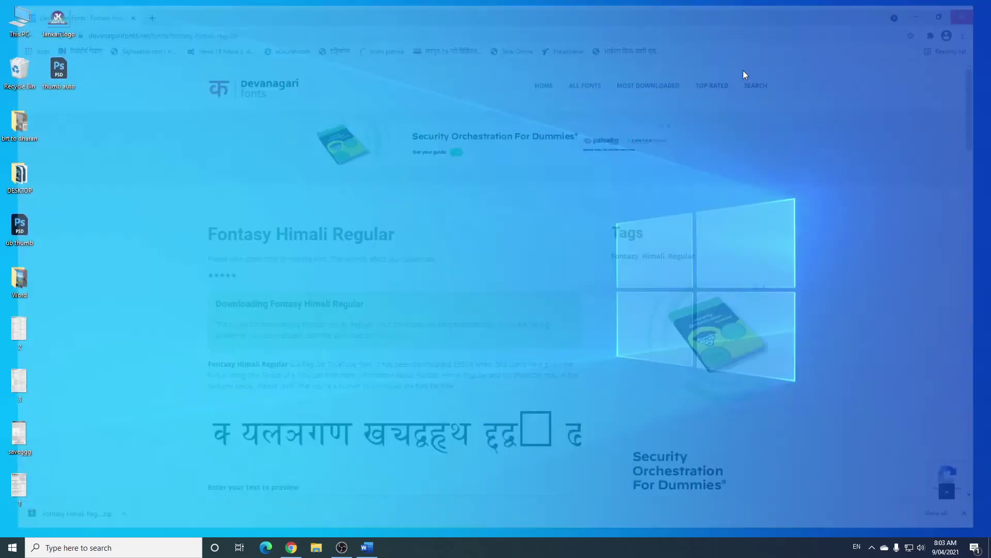
pyautogui.click(368, 547)
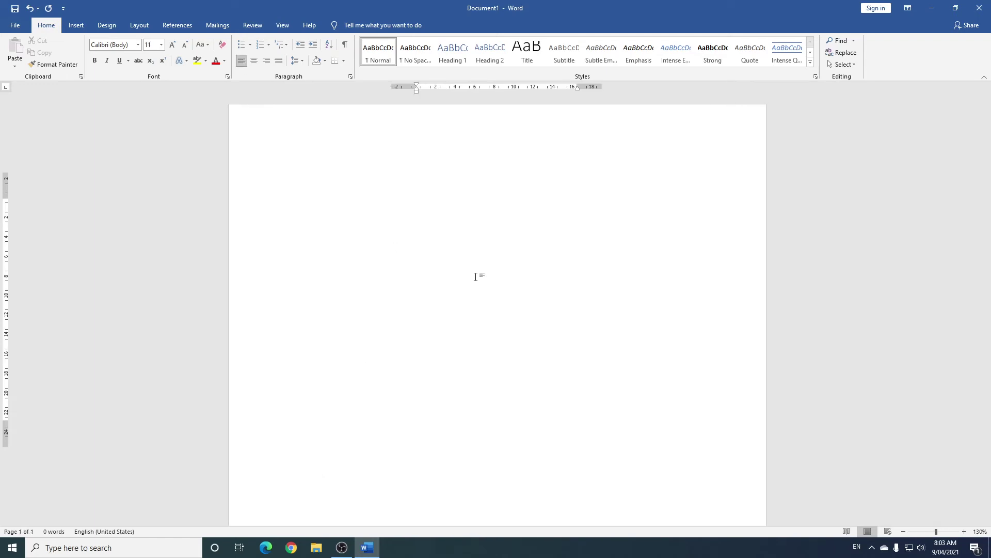
# Insert a Plain Number 2 page number centred at the bottom of the page.
pyautogui.keyDown('ctrl'); pyautogui.scroll(-4, 351, 198); pyautogui.keyUp('ctrl')
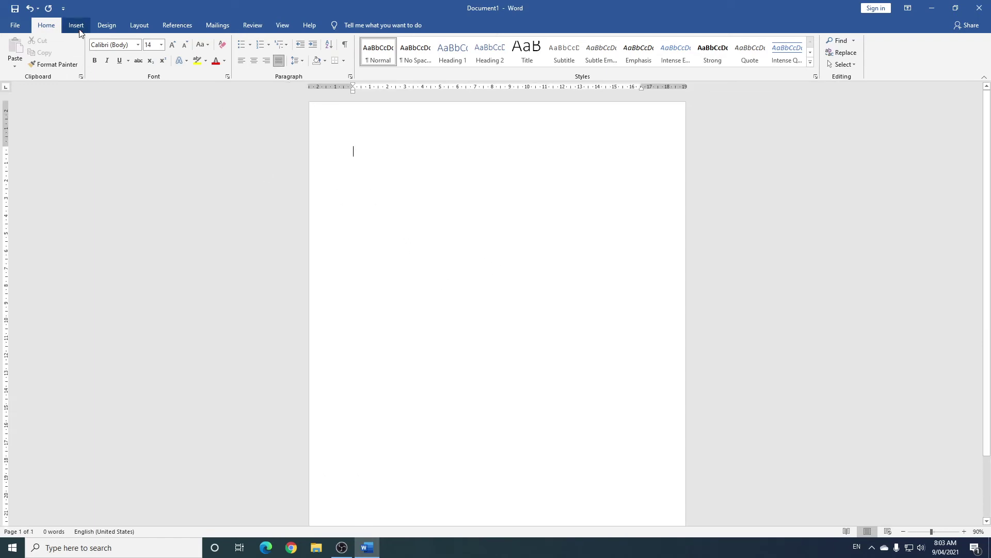
pyautogui.click(76, 25)
pyautogui.click(598, 57)
pyautogui.moveTo(622, 90)
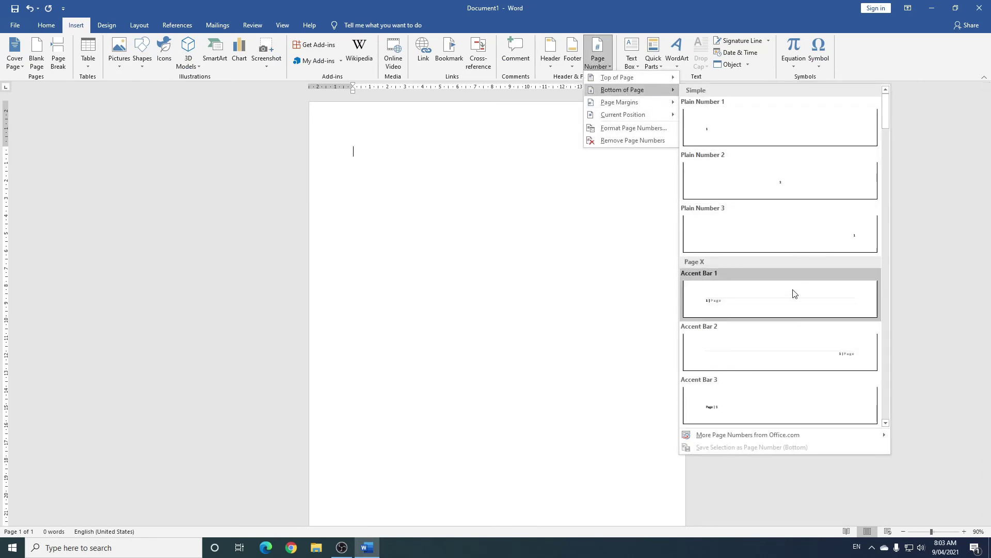
pyautogui.scroll(-3, 795, 289)
pyautogui.scroll(-3, 786, 308)
pyautogui.scroll(5, 785, 308)
pyautogui.scroll(-3, 782, 313)
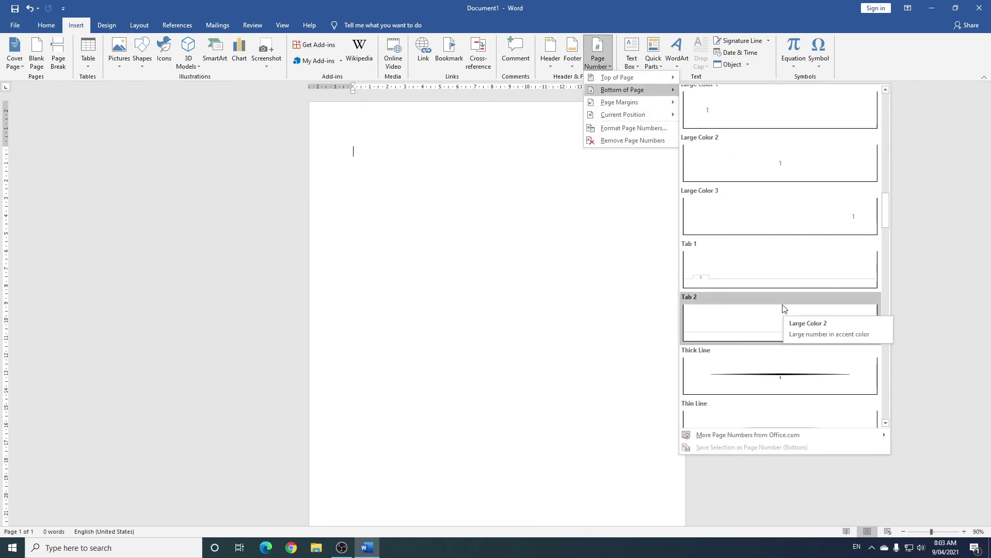
pyautogui.scroll(3, 782, 312)
pyautogui.scroll(5, 770, 219)
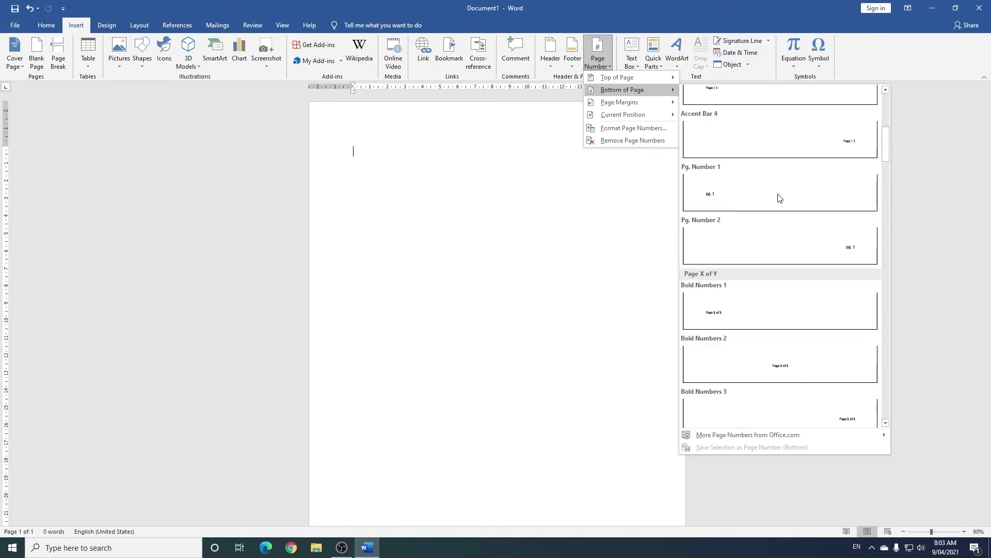
pyautogui.scroll(3, 778, 195)
pyautogui.scroll(3, 789, 238)
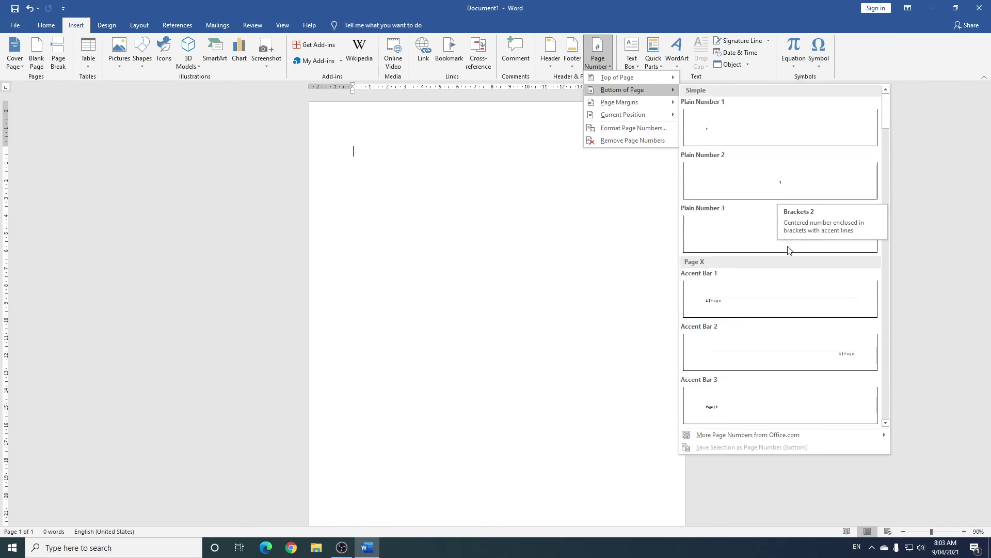
pyautogui.click(769, 190)
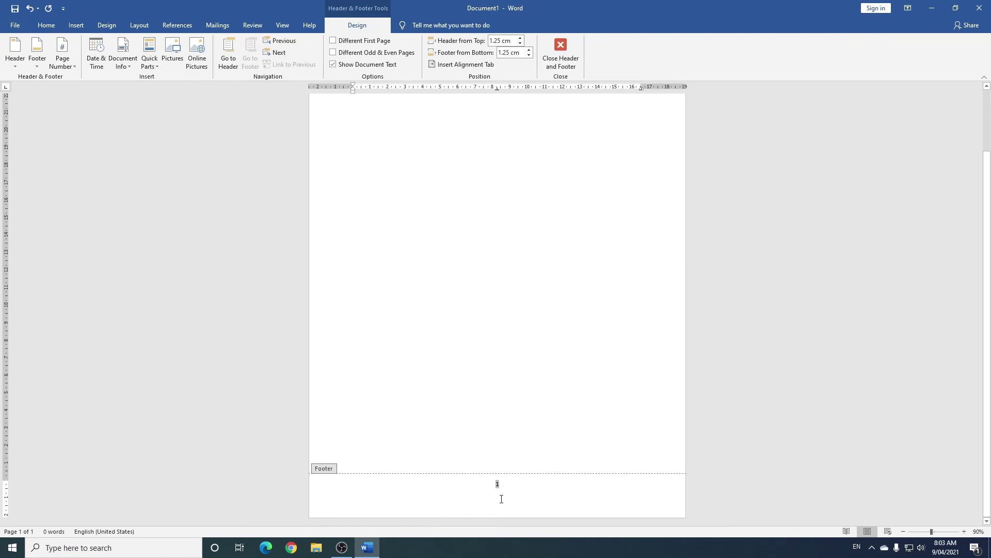
# Enlarge the footer page number to 24 pt with Grow Font.
pyautogui.doubleClick(516, 486)
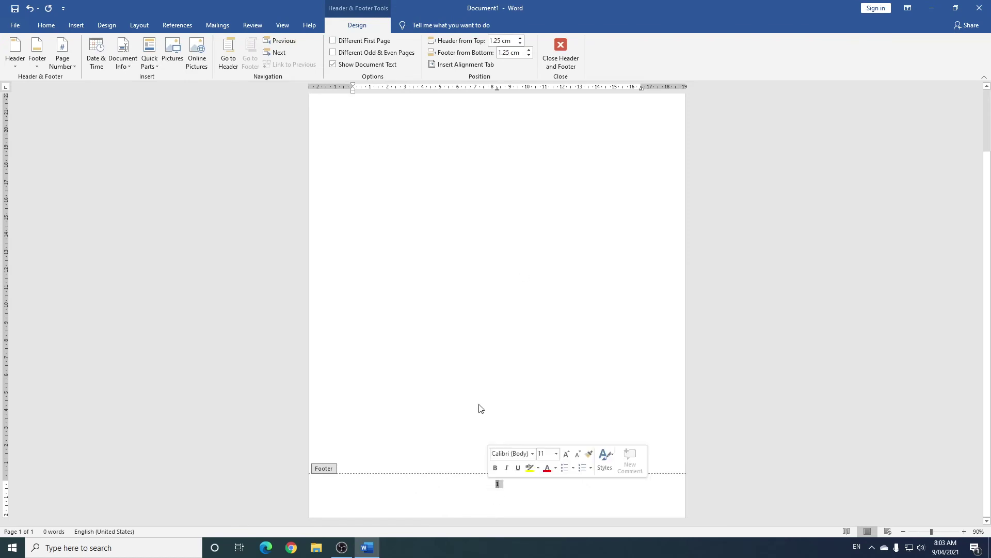
pyautogui.click(46, 24)
pyautogui.click(175, 48)
pyautogui.click(175, 47)
pyautogui.click(175, 48)
pyautogui.click(175, 47)
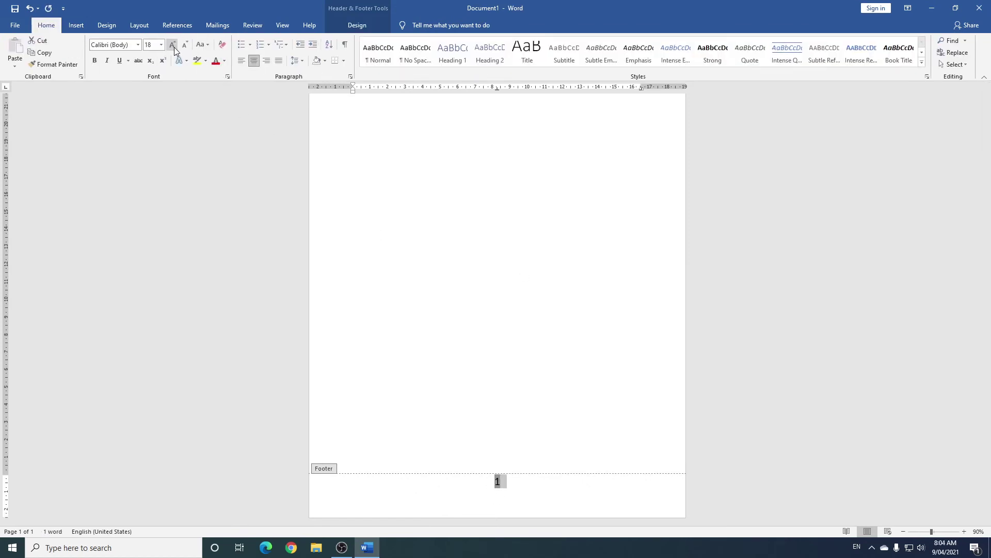
pyautogui.click(174, 48)
pyautogui.click(175, 48)
pyautogui.click(175, 48)
pyautogui.keyDown('ctrl'); pyautogui.scroll(1, 626, 290); pyautogui.keyUp('ctrl')
pyautogui.keyDown('ctrl'); pyautogui.scroll(2, 604, 292); pyautogui.keyUp('ctrl')
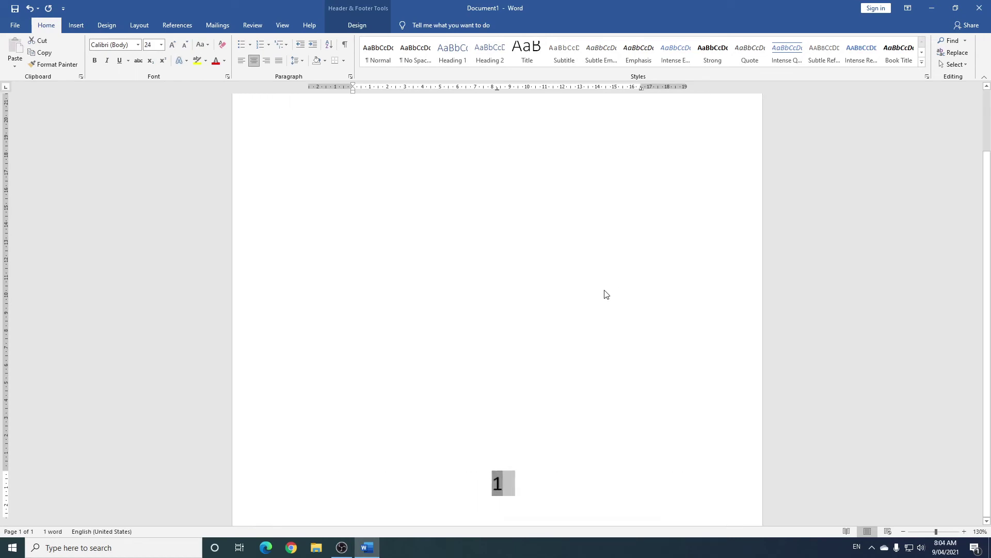
pyautogui.keyDown('ctrl'); pyautogui.scroll(1, 599, 289); pyautogui.keyUp('ctrl')
pyautogui.click(532, 485)
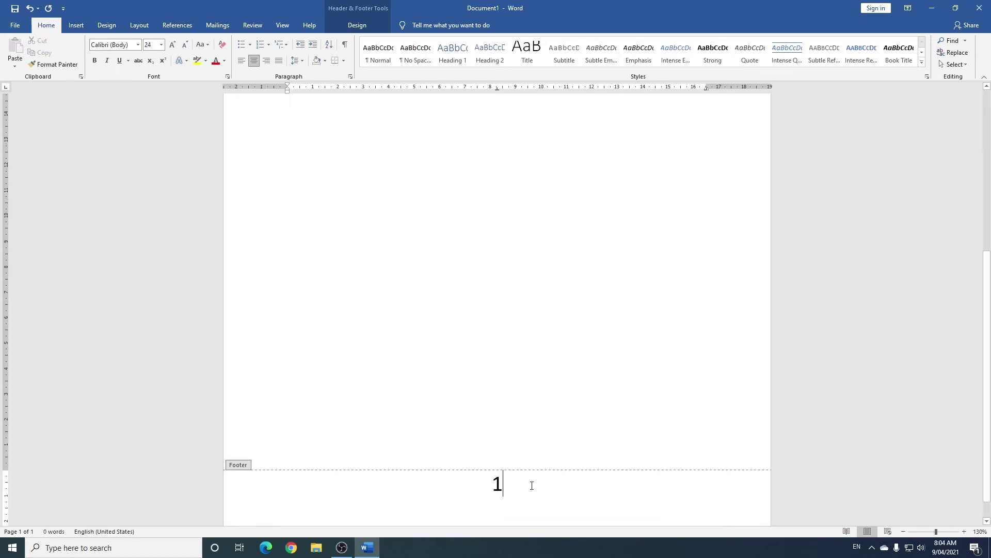
# Set the footer number's font to Fontasy Himali, showing Devanagari १, and close the footer.
pyautogui.doubleClick(495, 484)
pyautogui.click(122, 45)
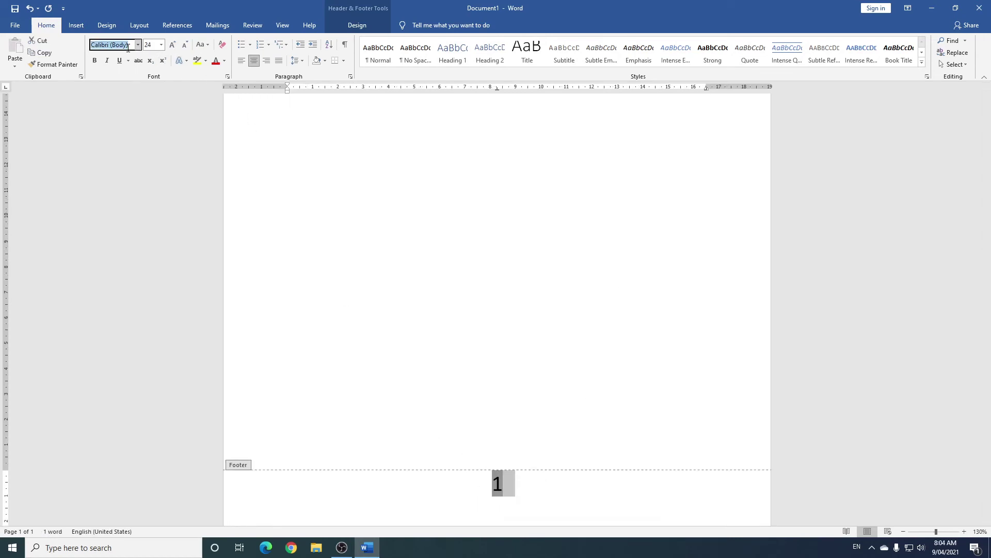
pyautogui.write('Hima')
pyautogui.write('F')
pyautogui.press('Return')
pyautogui.click(522, 481)
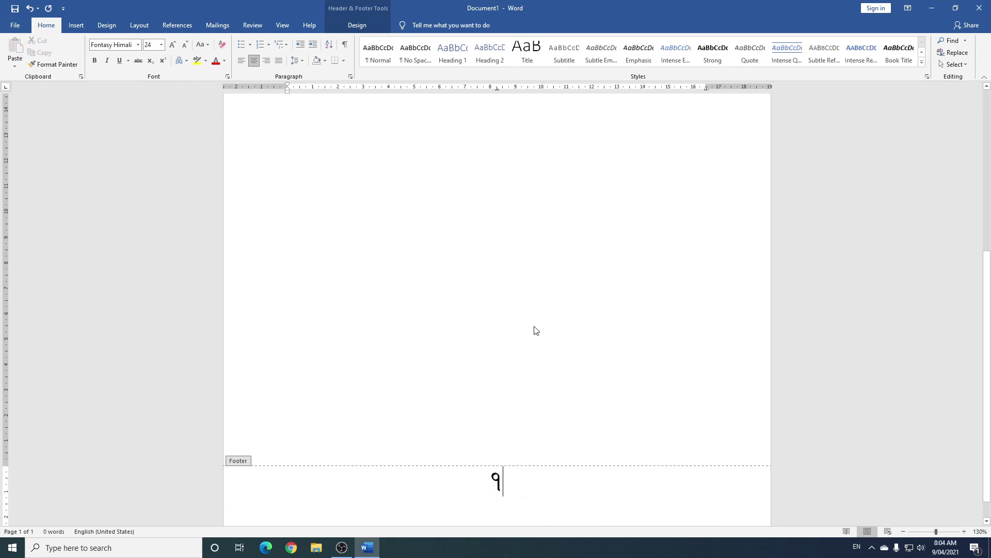
pyautogui.scroll(-2, 525, 319)
pyautogui.scroll(-4, 520, 314)
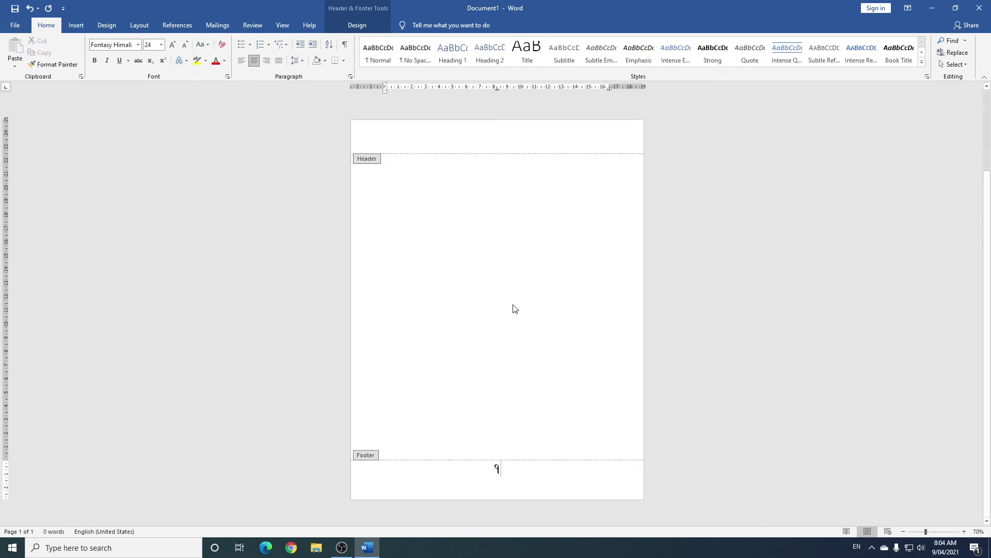
pyautogui.doubleClick(504, 277)
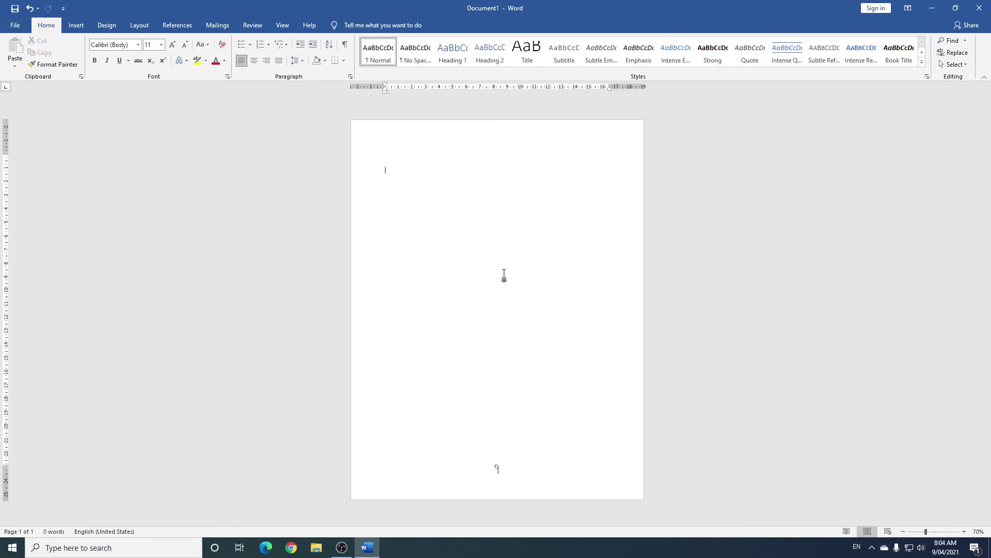
# Insert page breaks with Ctrl+Enter and review the new pages' Devanagari footer numbers.
pyautogui.hotkey('ctrl', 'Return')
pyautogui.hotkey('ctrl', 'Return')
pyautogui.hotkey('ctrl', 'Return')
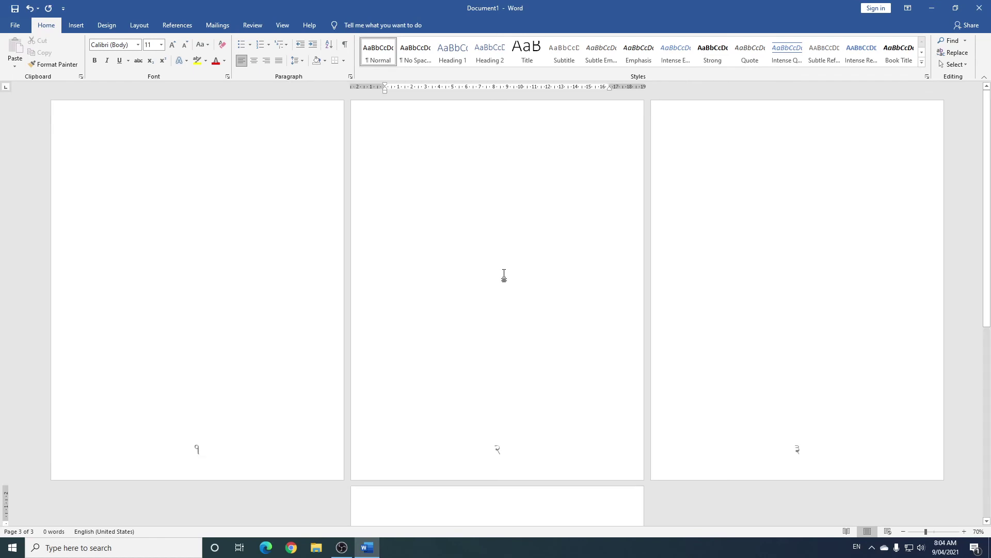
pyautogui.scroll(-1, 502, 274)
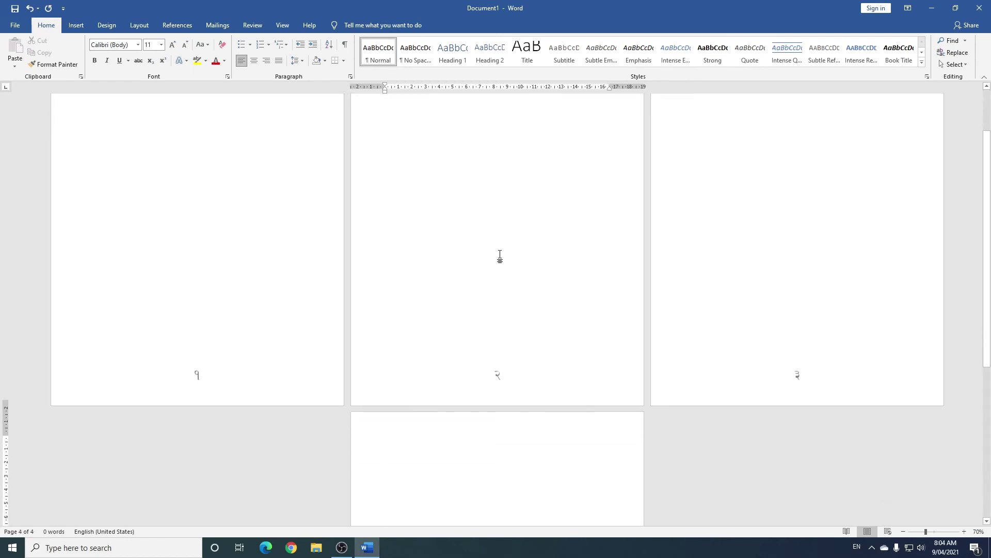
pyautogui.scroll(-2, 500, 268)
pyautogui.scroll(-2, 499, 264)
pyautogui.scroll(-1, 496, 260)
pyautogui.scroll(2, 496, 260)
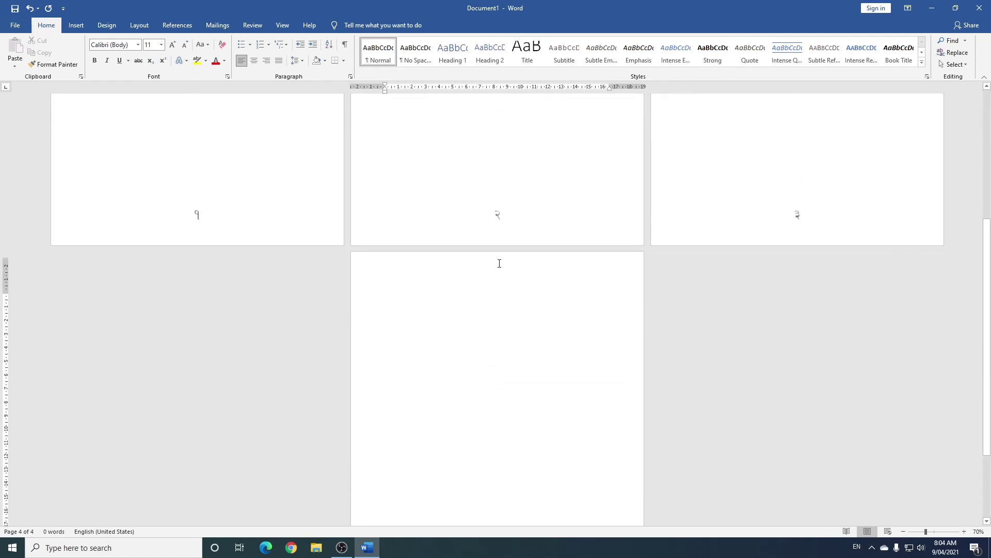
pyautogui.scroll(4, 497, 261)
pyautogui.scroll(1, 497, 261)
pyautogui.scroll(-2, 488, 262)
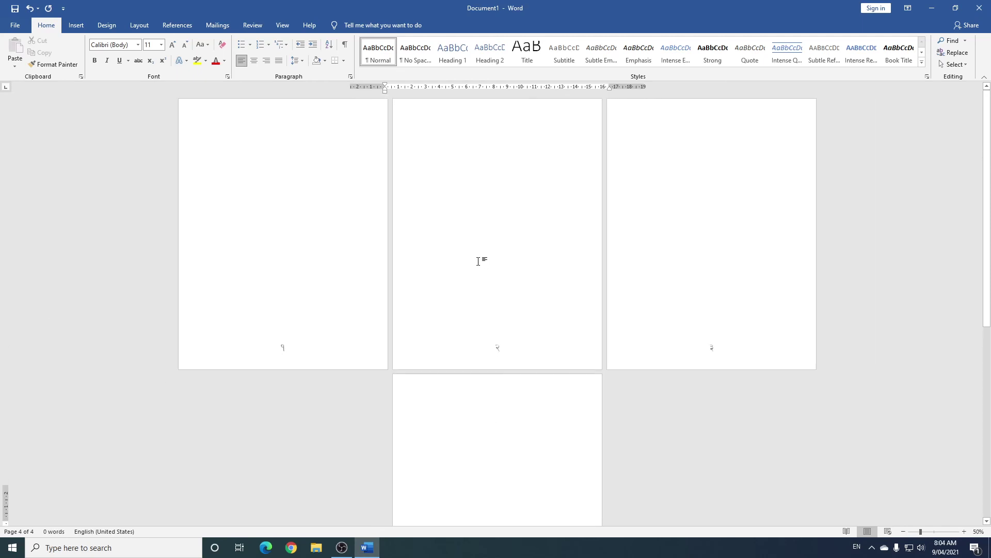
pyautogui.scroll(-2, 479, 259)
pyautogui.scroll(2, 425, 290)
pyautogui.scroll(2, 367, 297)
pyautogui.scroll(-2, 387, 299)
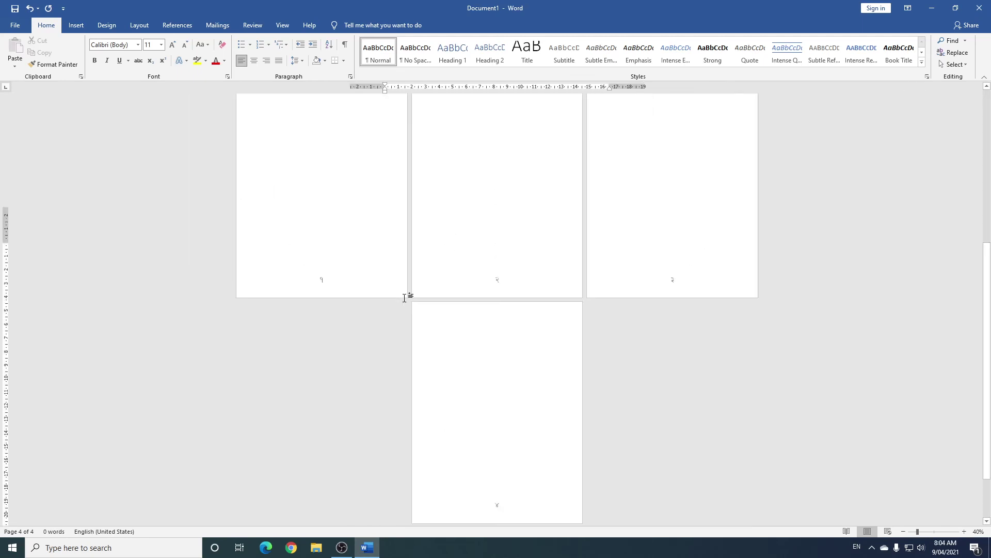
pyautogui.scroll(-1, 405, 294)
# Delete the extra page break on page 1, leaving three pages numbered १, २, ३.
pyautogui.scroll(2, 309, 282)
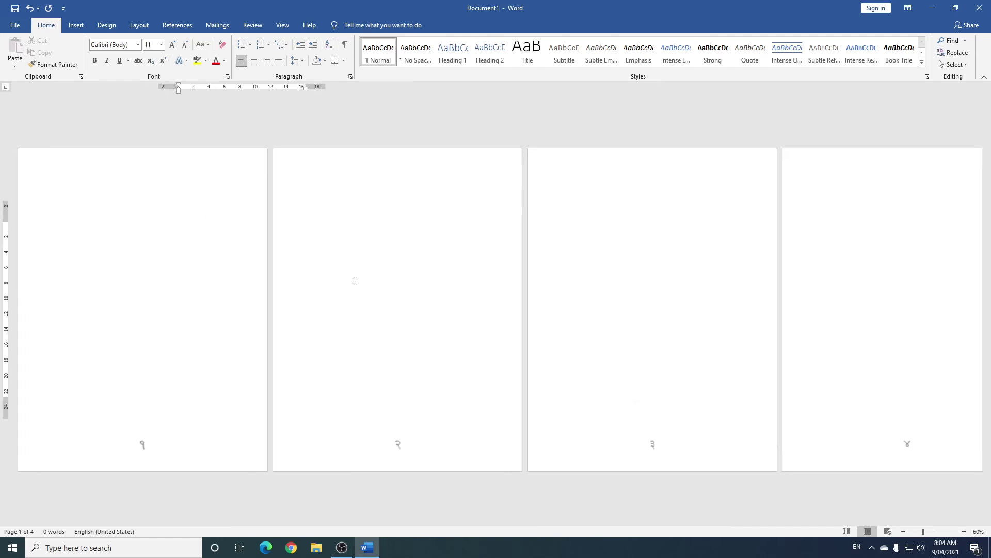
pyautogui.moveTo(220, 146); pyautogui.dragTo(157, 144)
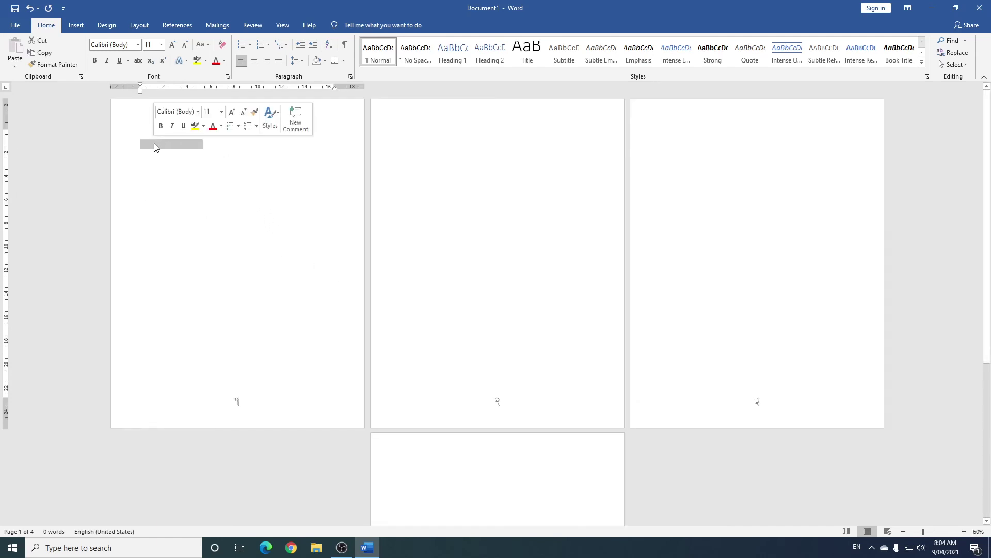
pyautogui.press('Delete')
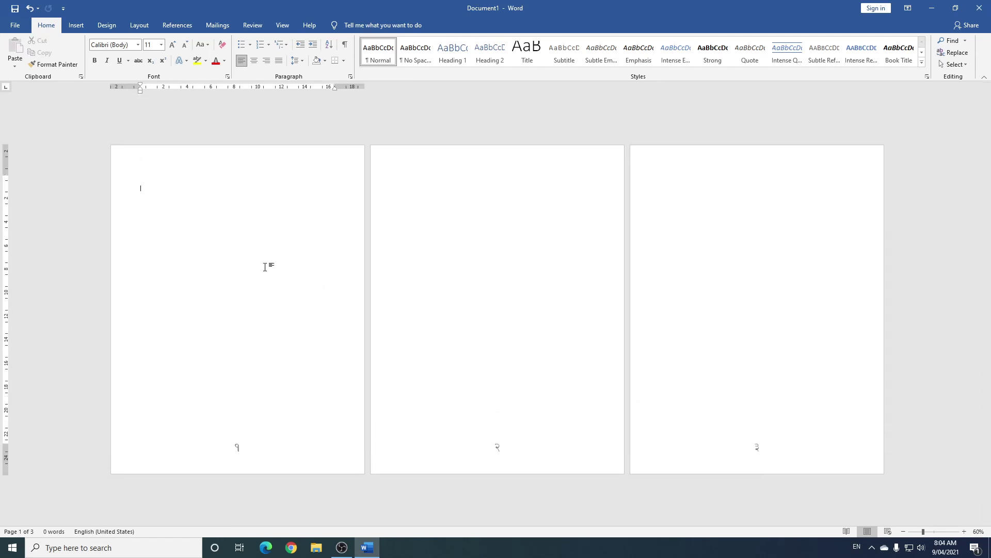